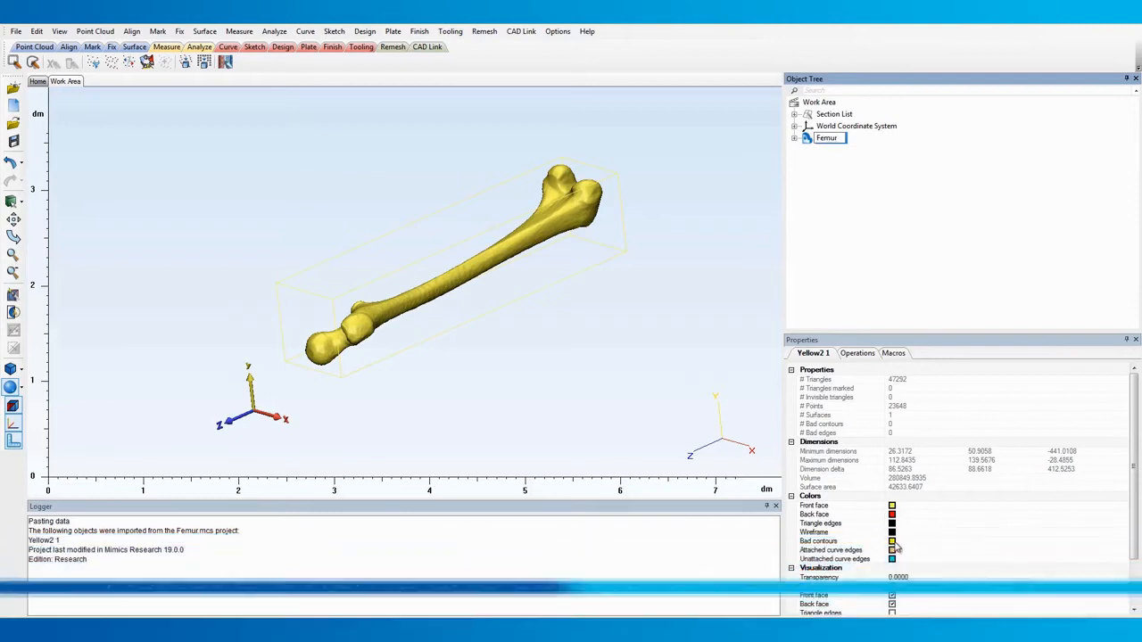
Change the Femur's front face color to the first custom color, a pale cream
click(892, 506)
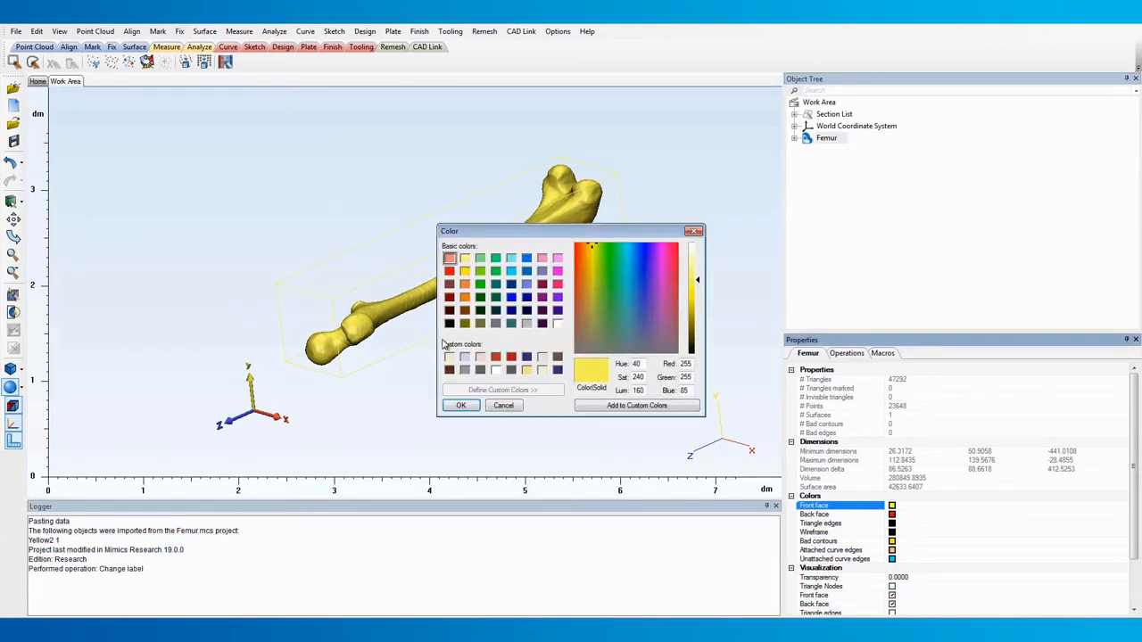
click(449, 358)
click(461, 405)
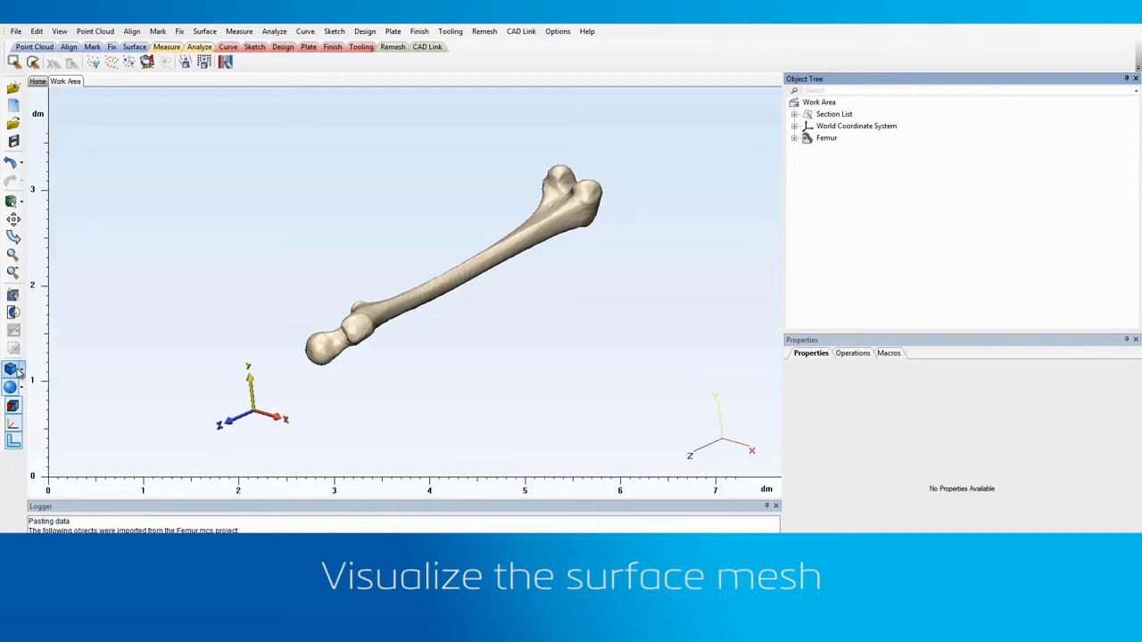
Display the Femur's surface mesh with the Filled with Triangle Edges shading mode
click(22, 389)
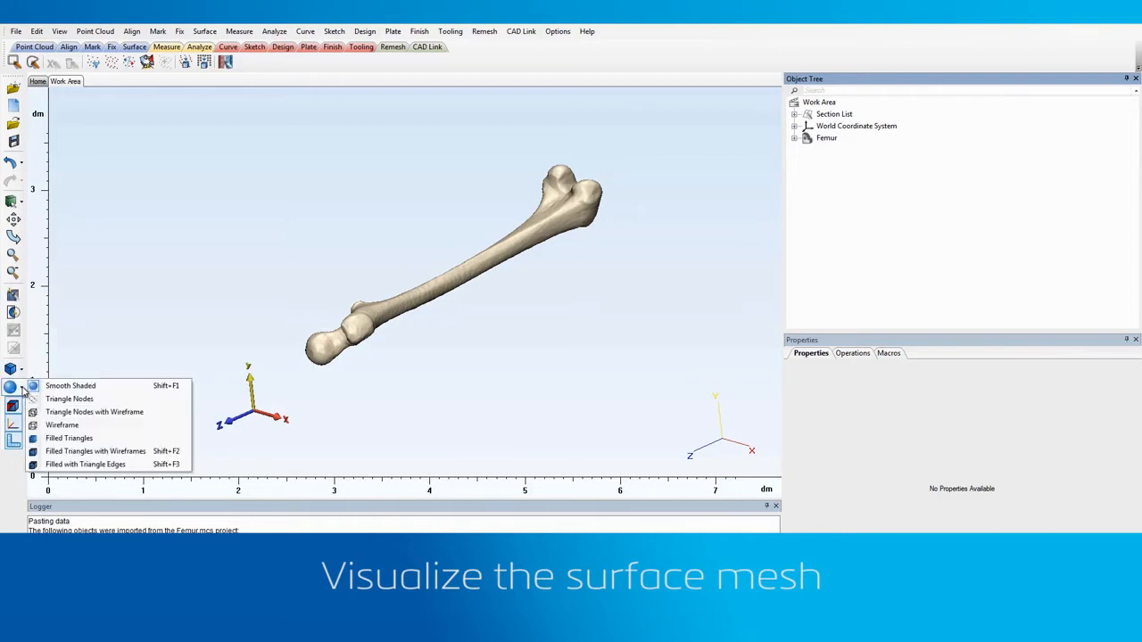
click(87, 464)
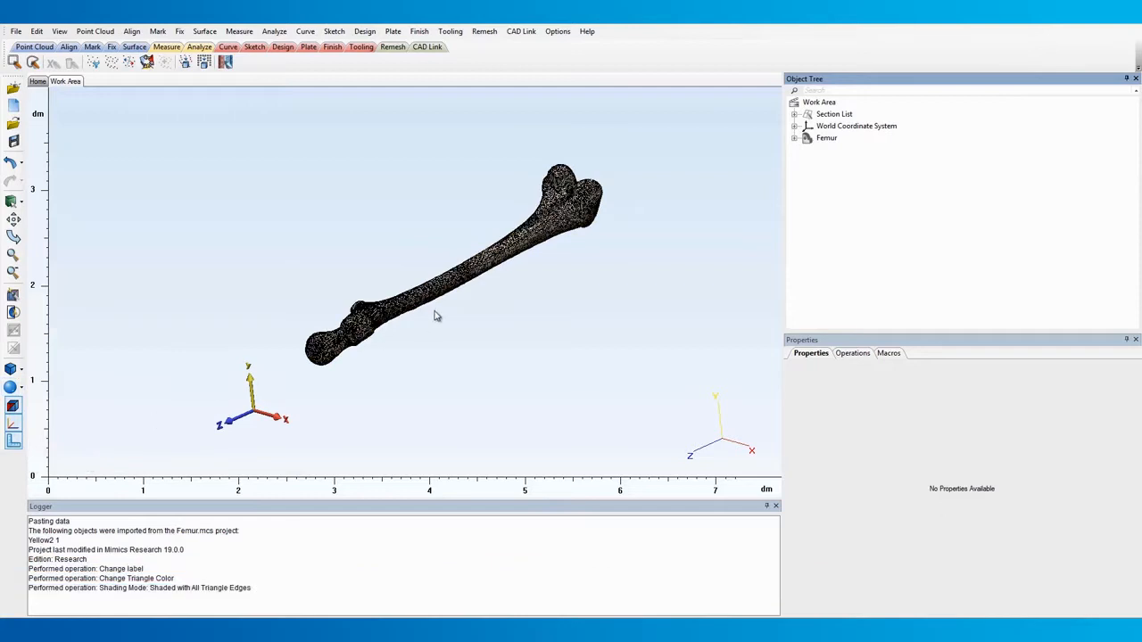
scroll(437, 316, up, 8)
scroll(421, 258, up, 1)
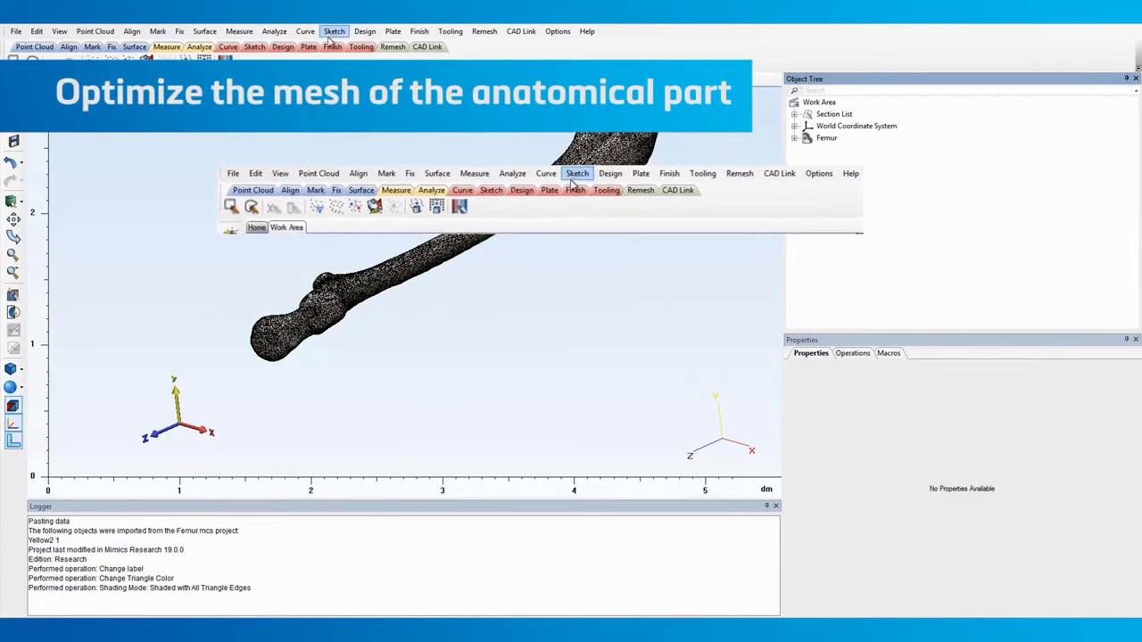
Smooth the Femur with a smooth factor of 0.7 and post processing enabled
click(111, 47)
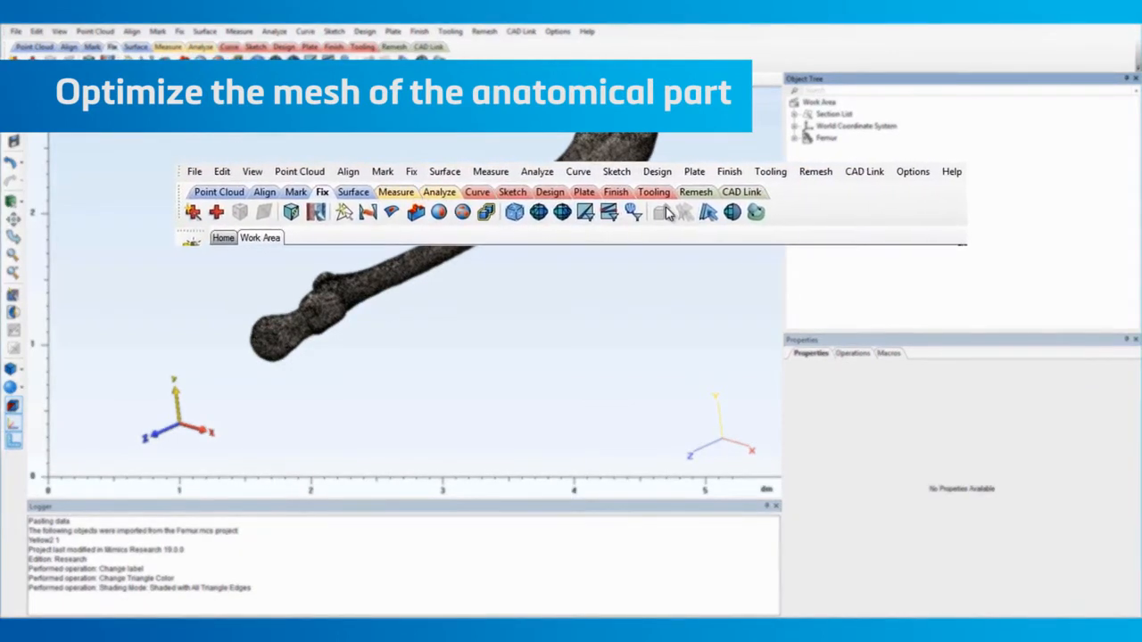
click(422, 61)
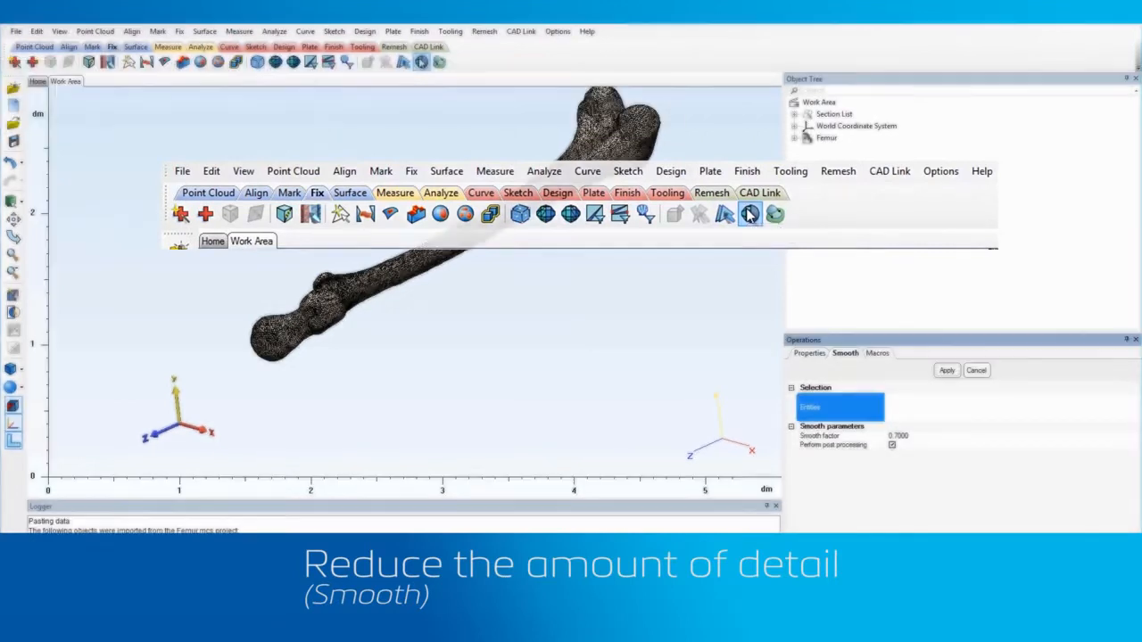
click(821, 139)
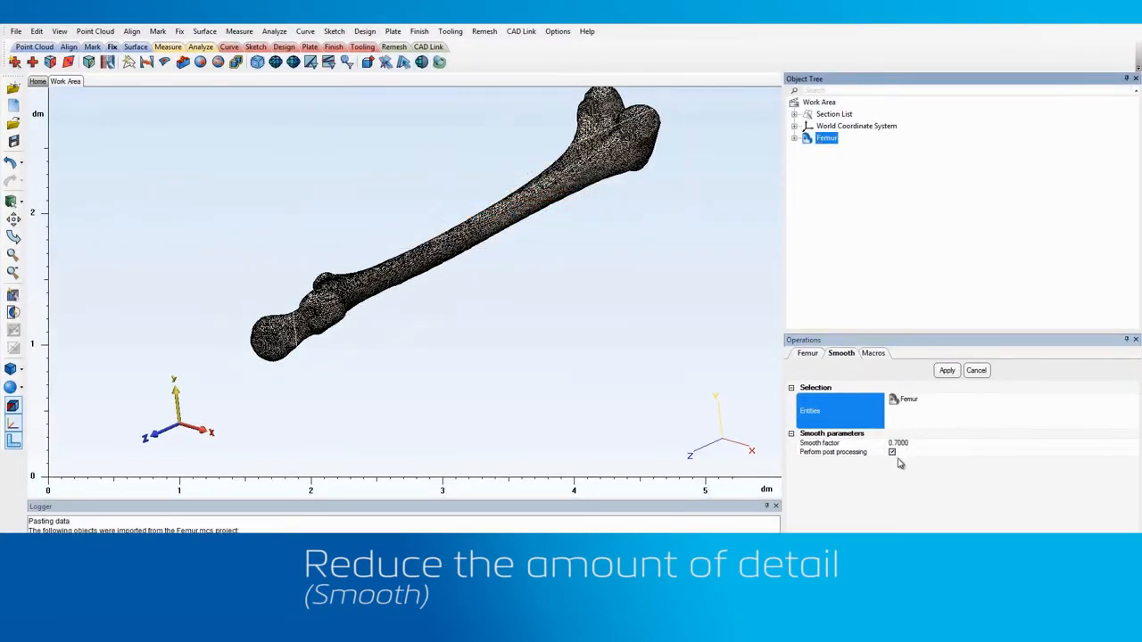
click(947, 371)
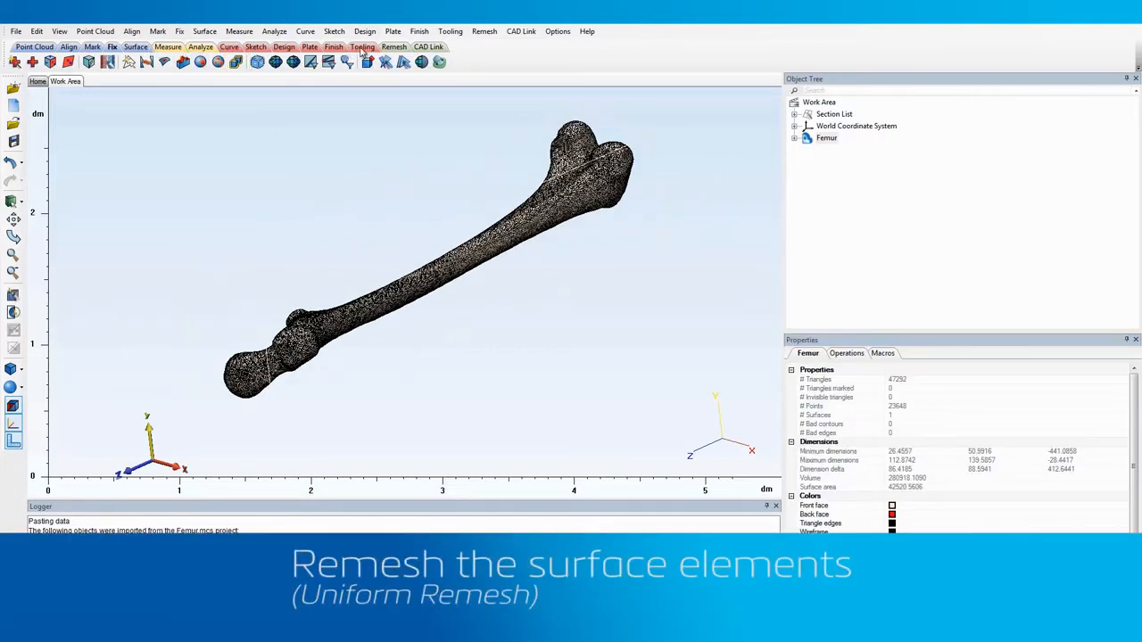
Uniformly remesh the Femur with a target triangle edge length of 1.5 and inspect the resulting triangles on the shaft
click(393, 48)
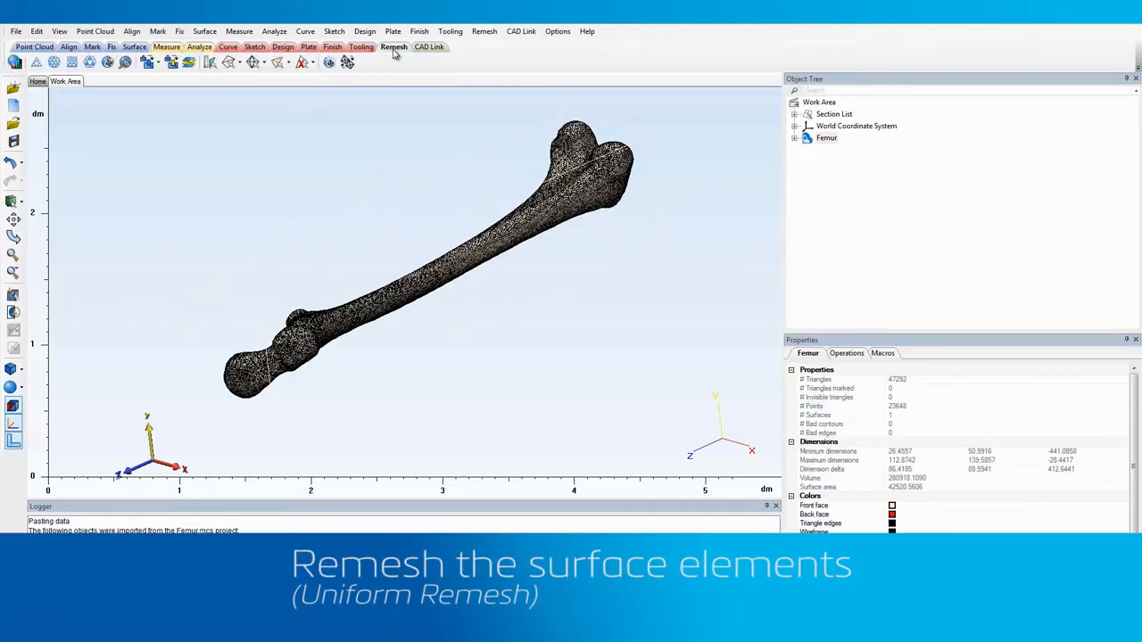
click(54, 62)
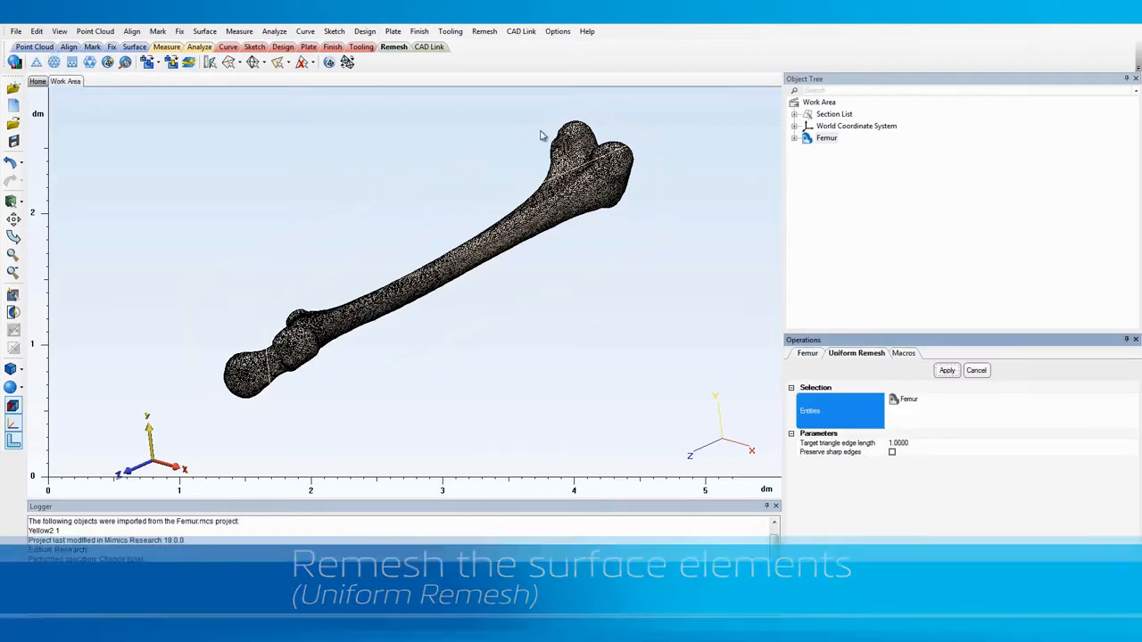
click(900, 442)
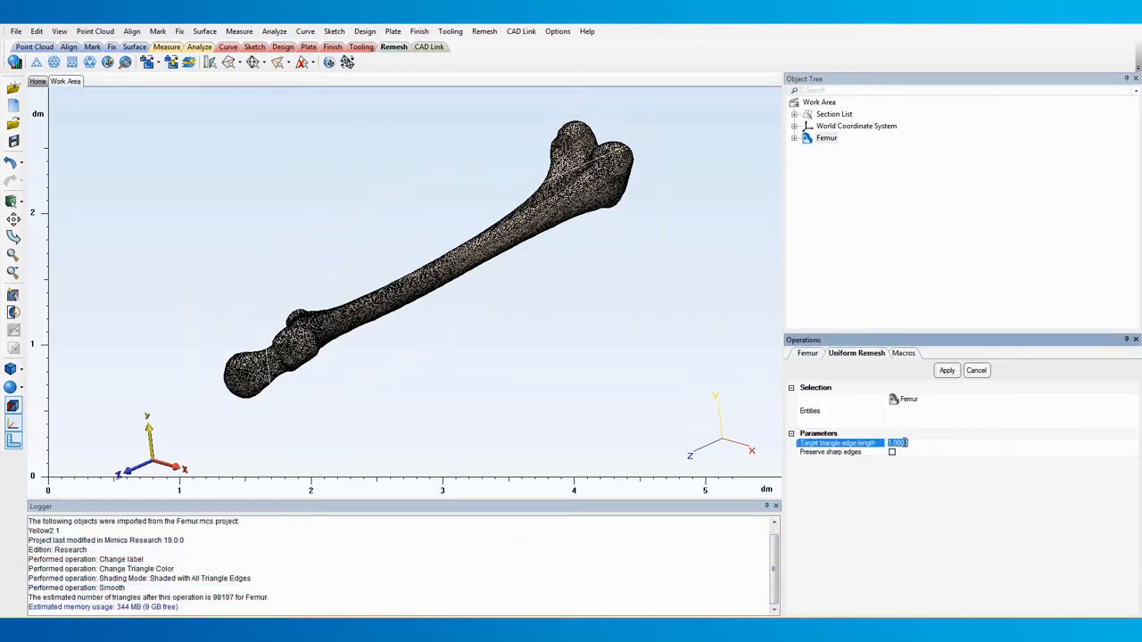
text(1.5)
click(926, 486)
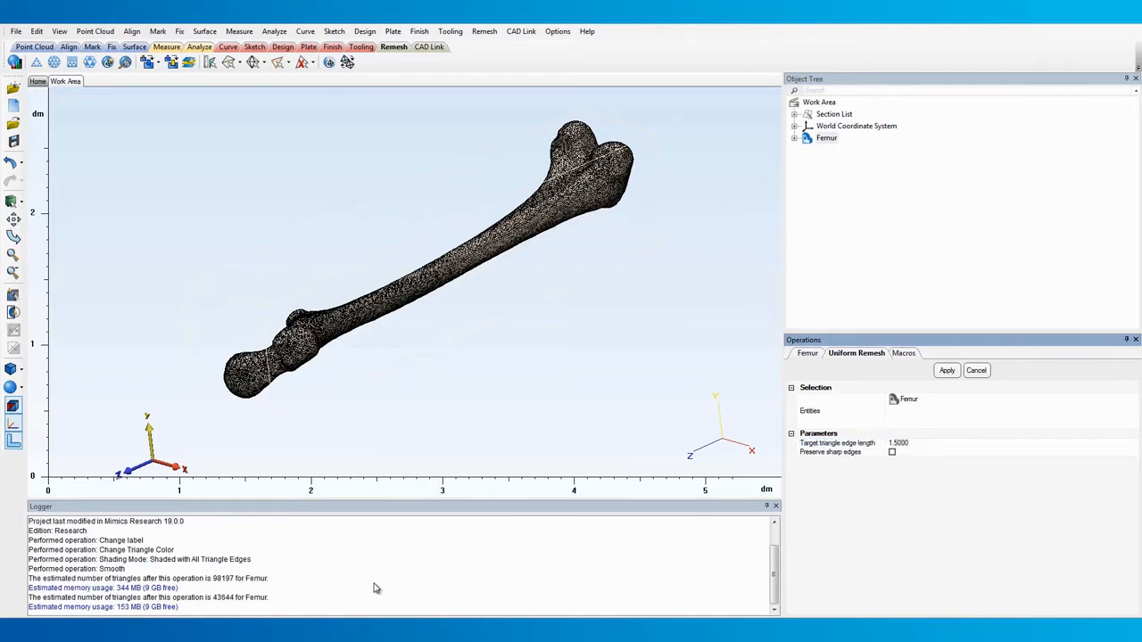
click(953, 370)
scroll(453, 266, up, 2)
scroll(453, 266, up, 5)
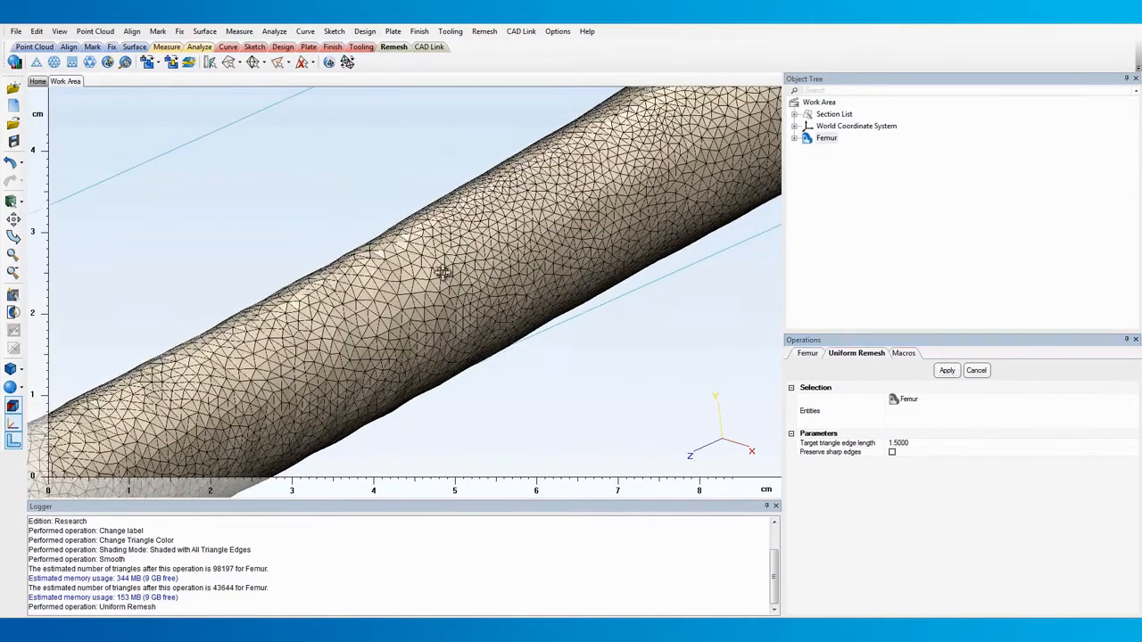
middle_drag(442, 273, 414, 286)
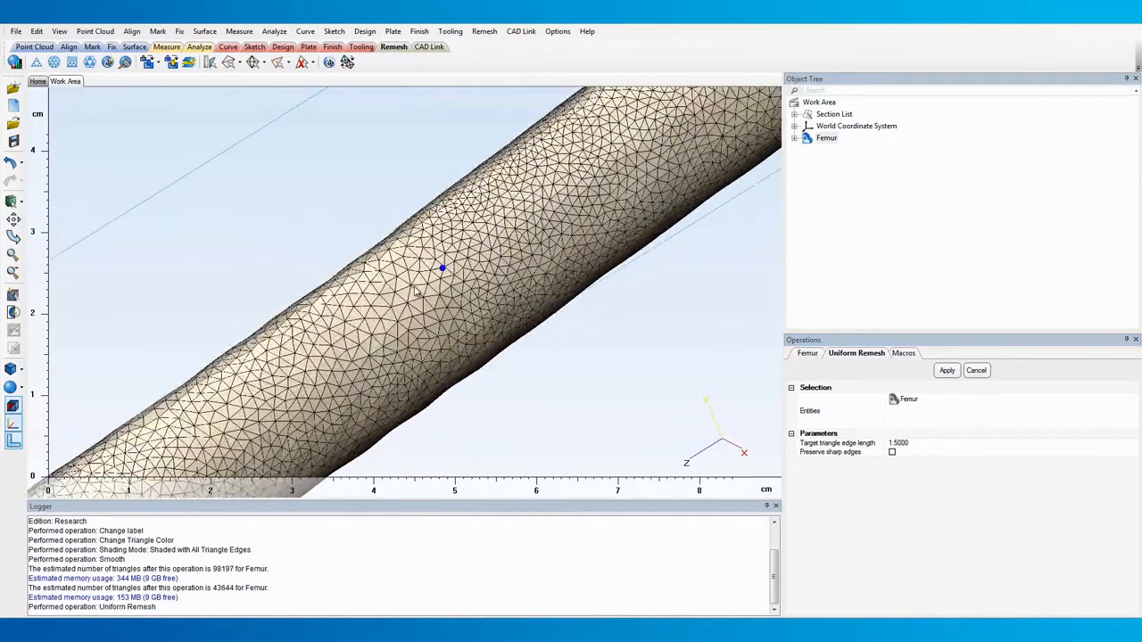
scroll(414, 286, down, 5)
click(976, 370)
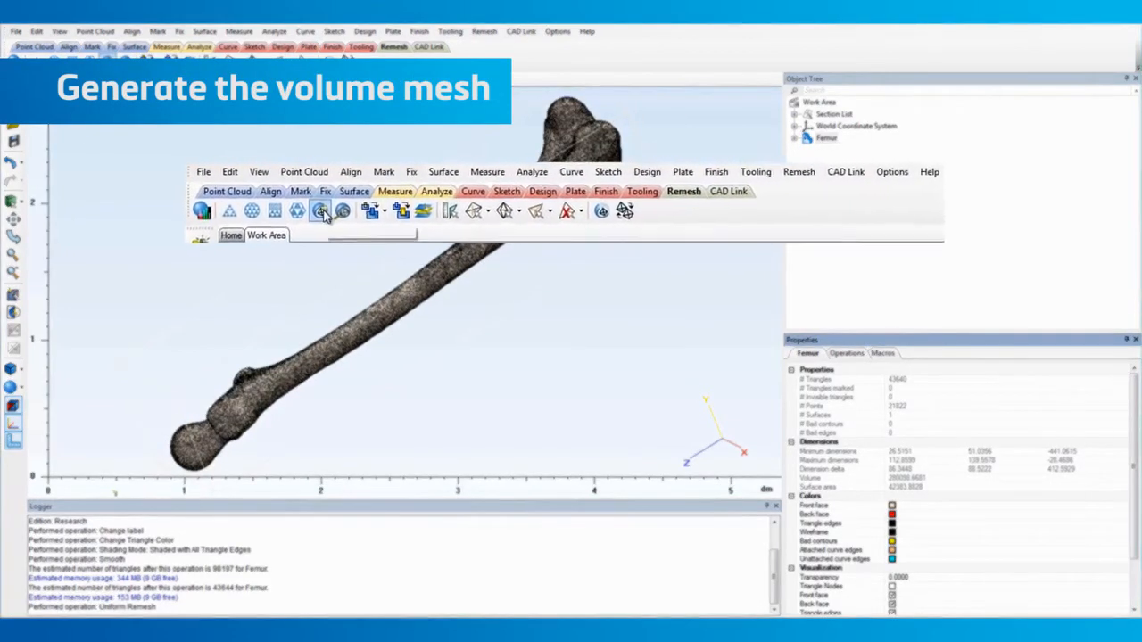
Create a Tet4 volume mesh of the Femur with controlled edge length and a maximum edge length of 3
click(110, 64)
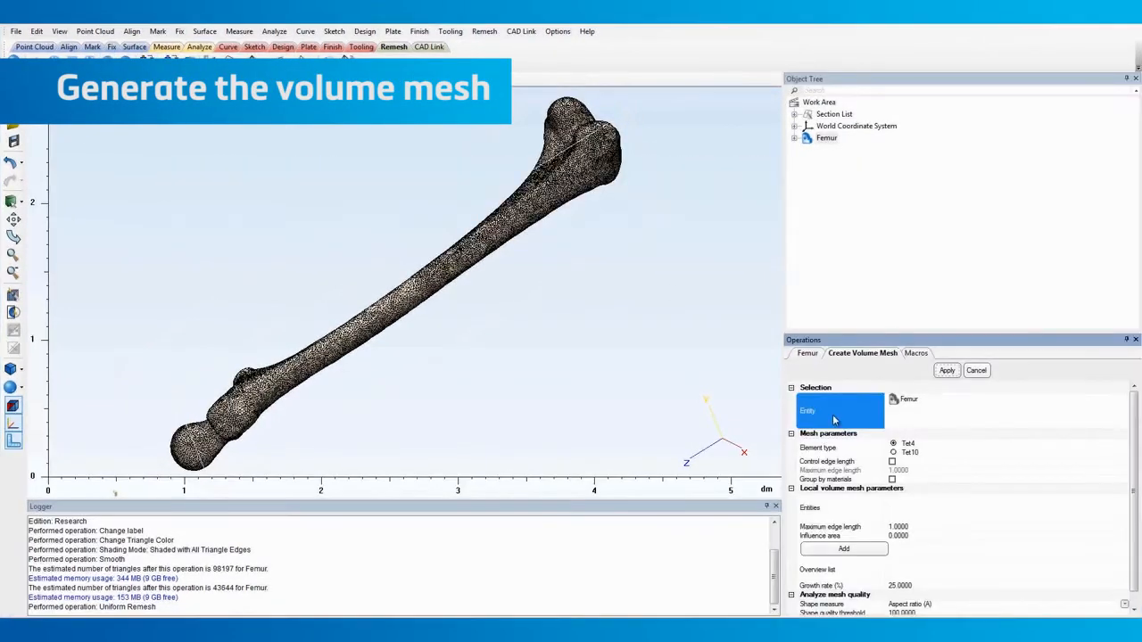
click(891, 462)
click(899, 472)
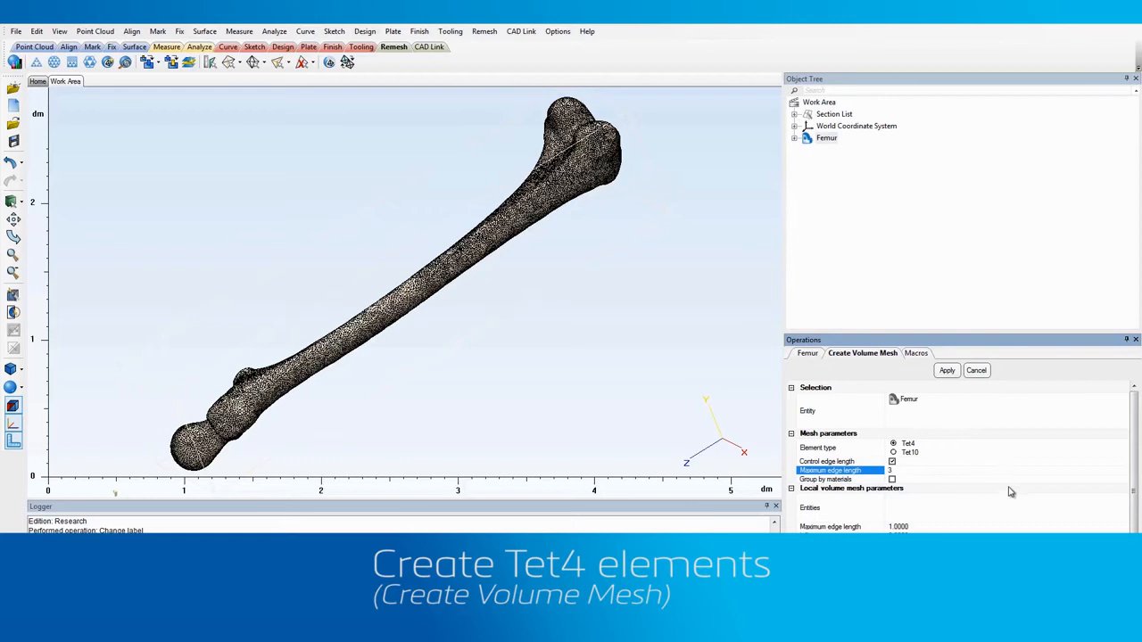
key(Return)
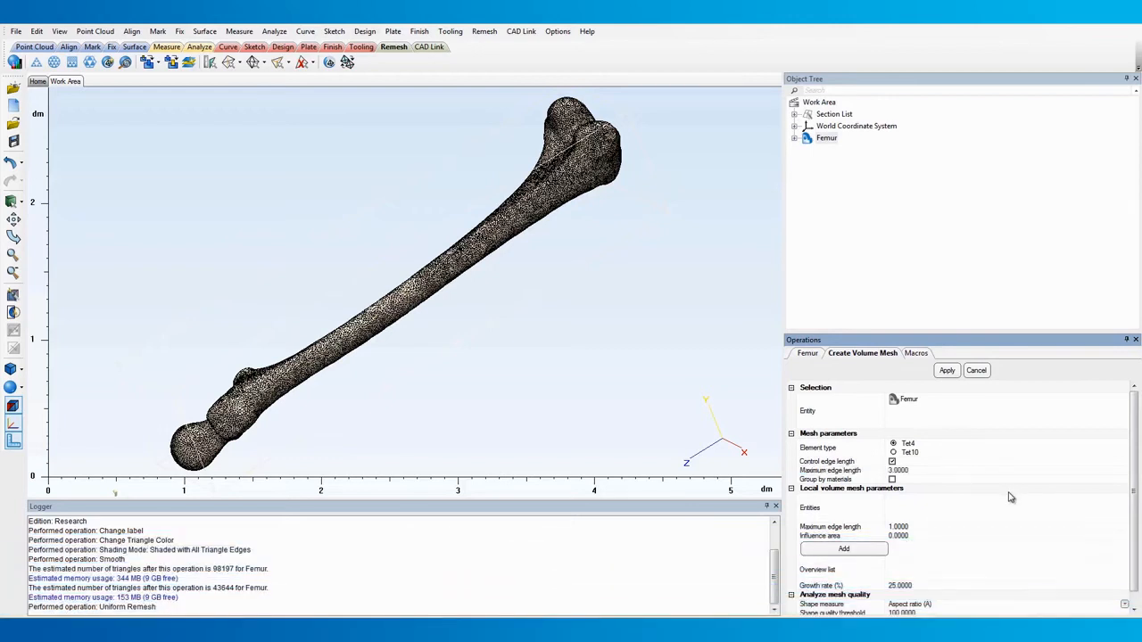
click(945, 373)
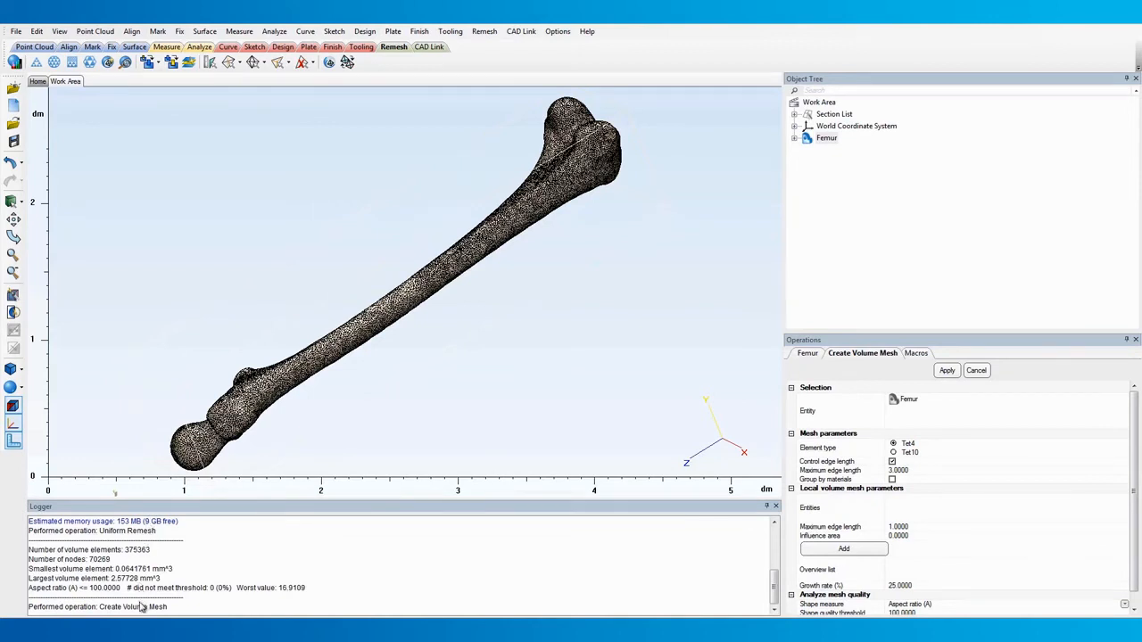
click(986, 371)
Show Standard Section - Y and enable clipping on it
click(794, 115)
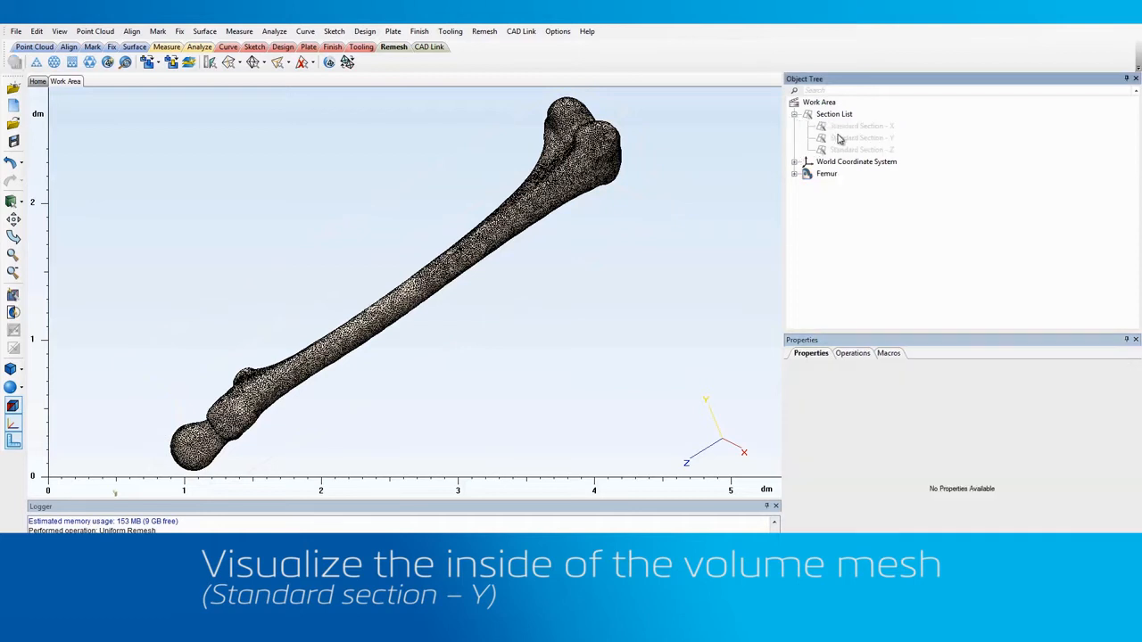
click(845, 140)
right_click(846, 140)
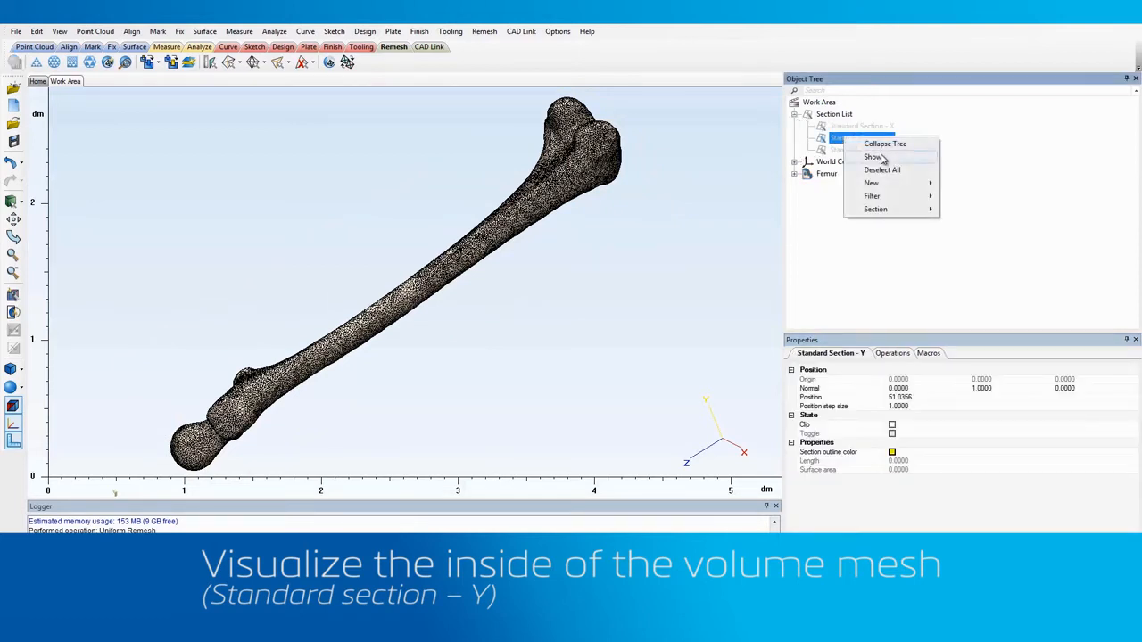
click(883, 159)
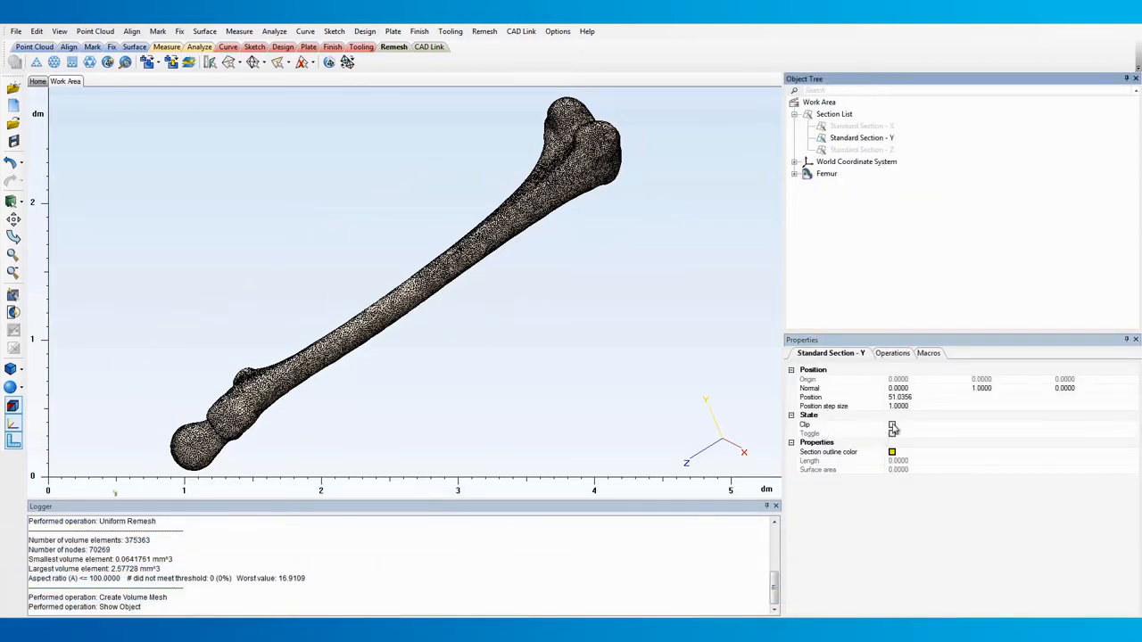
click(892, 425)
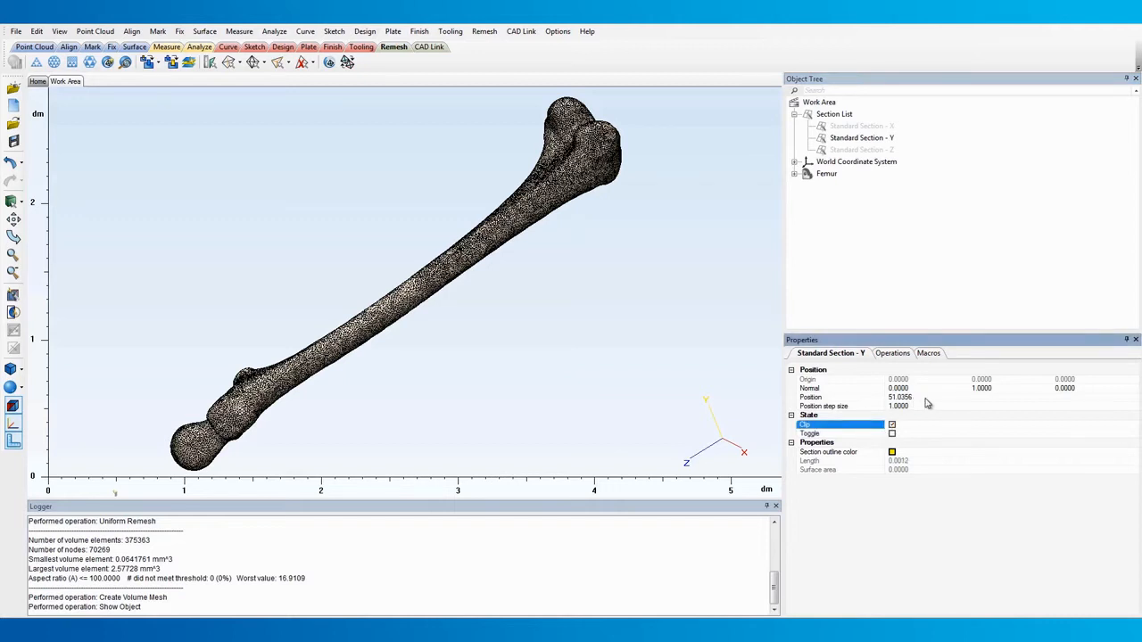
Move the Y section to a position of about 91.6 and examine the tetrahedral elements inside the femur
click(926, 399)
drag(912, 409, 961, 410)
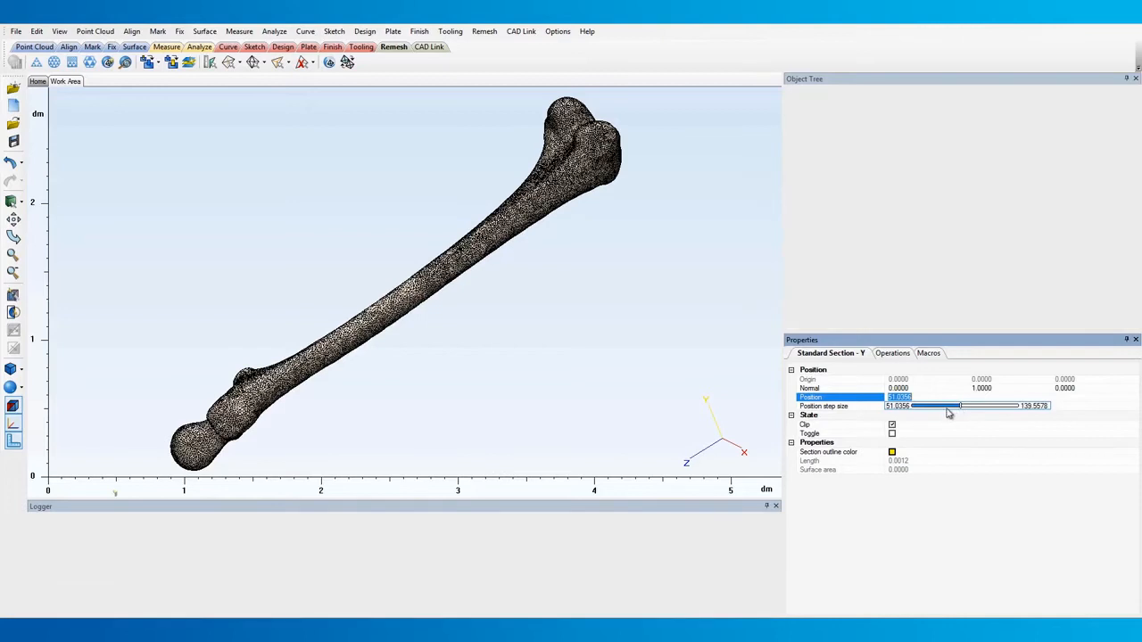
right_drag(438, 311, 333, 163)
scroll(594, 204, up, 8)
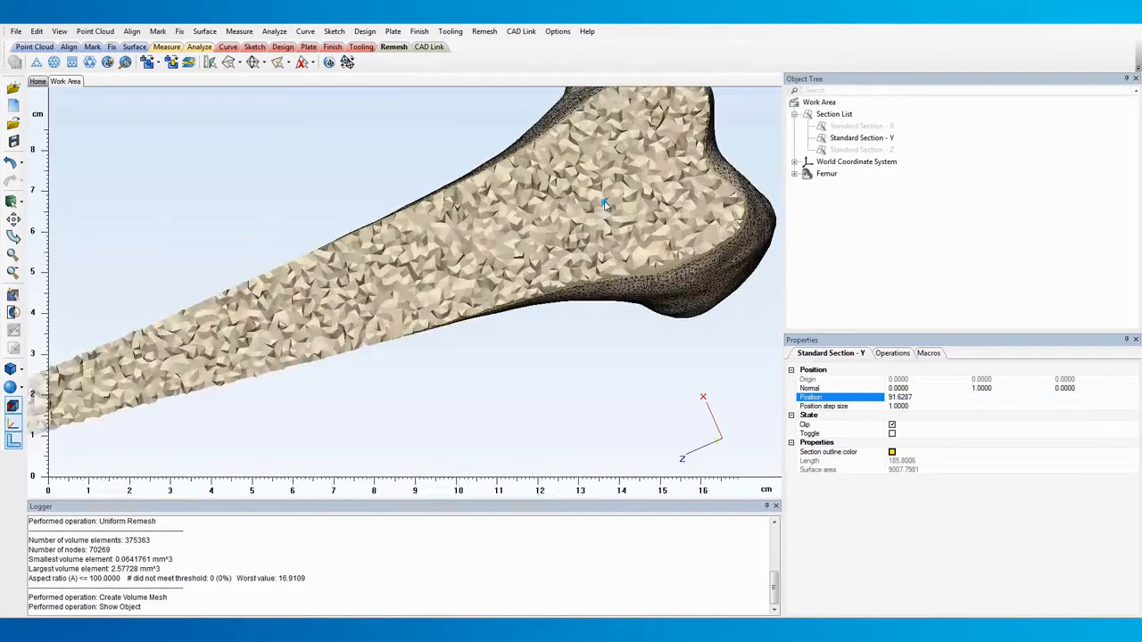
right_drag(575, 347, 596, 401)
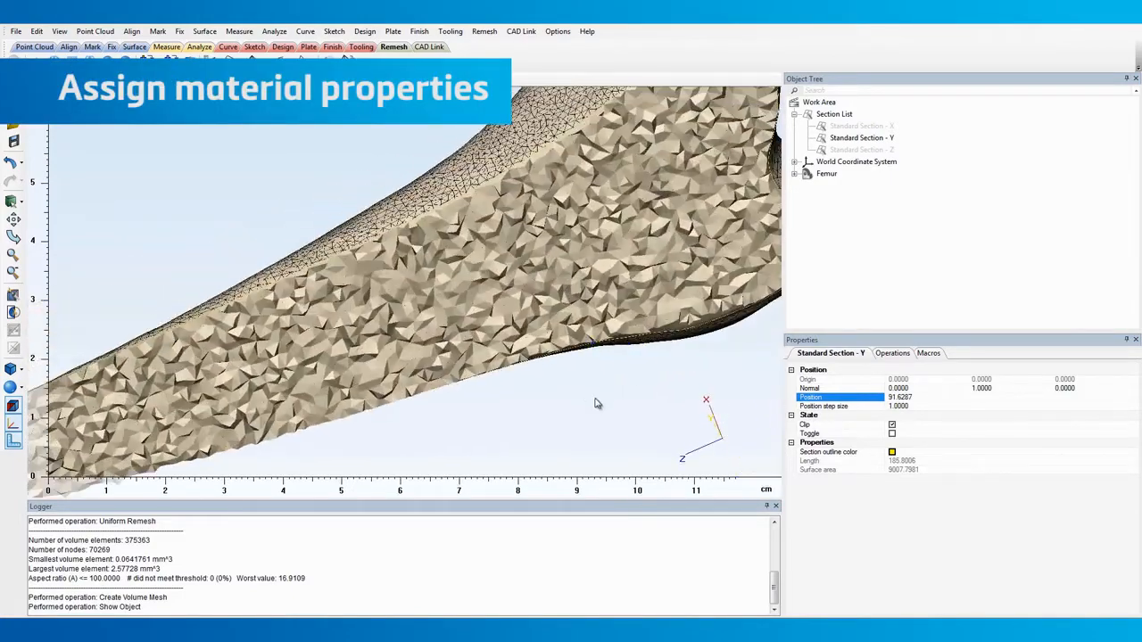
scroll(598, 399, down, 6)
middle_drag(573, 389, 604, 250)
Hide Standard Section - Y, copy the Femur and paste it into the Mimics project
right_click(858, 137)
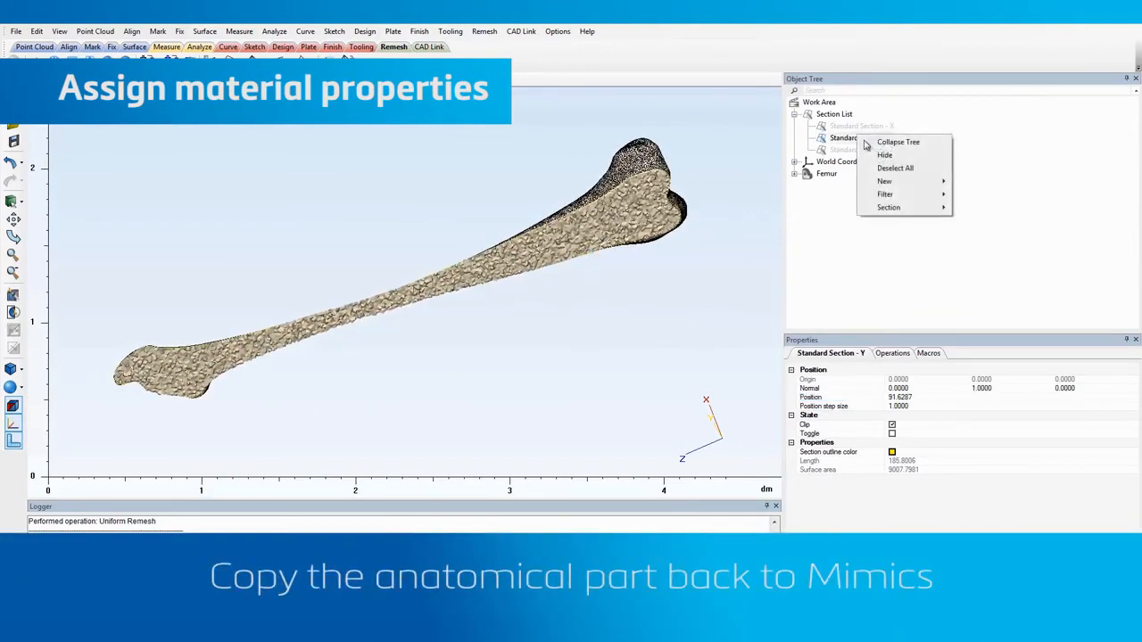
click(882, 157)
click(827, 175)
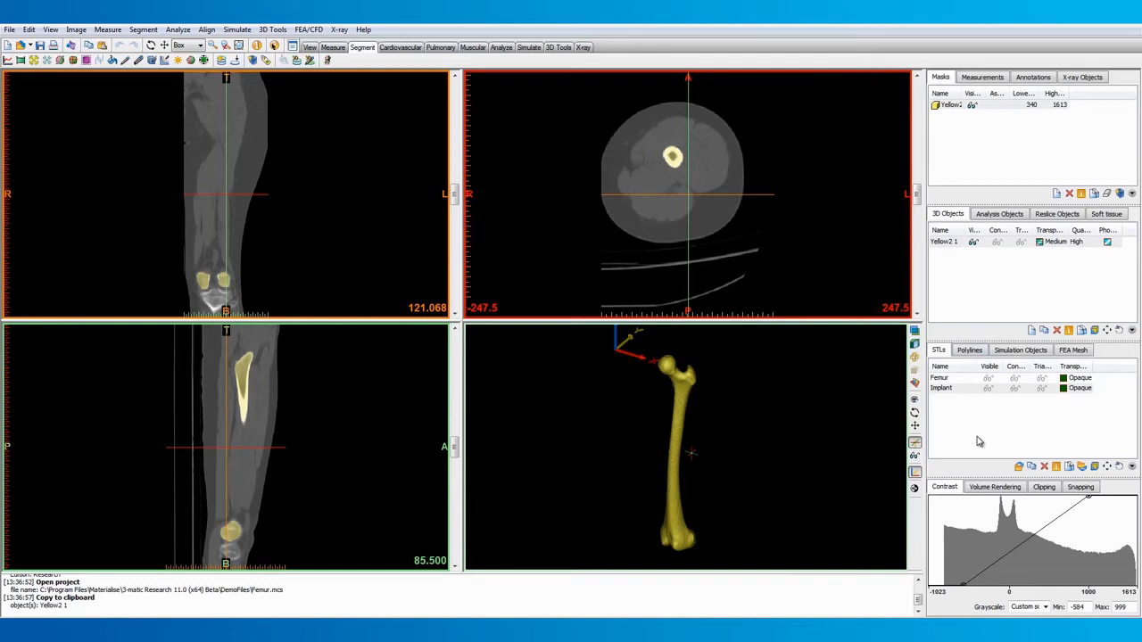
key(ctrl+v)
Open the gray value based material assignment for the Femur_copy FEA mesh
click(1074, 350)
click(975, 378)
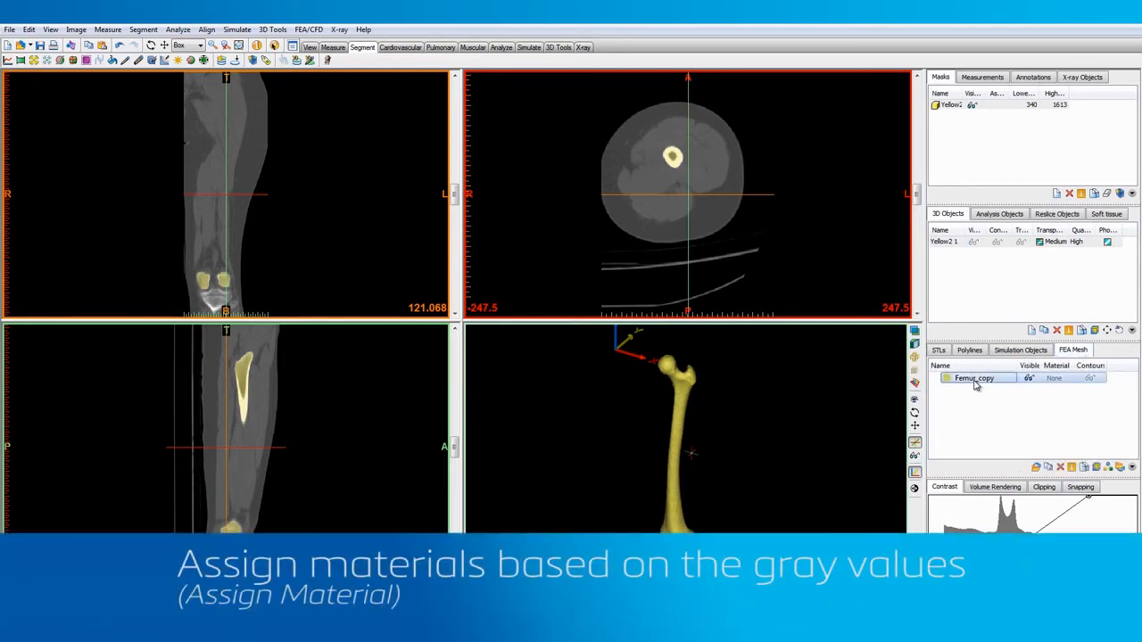
click(1110, 468)
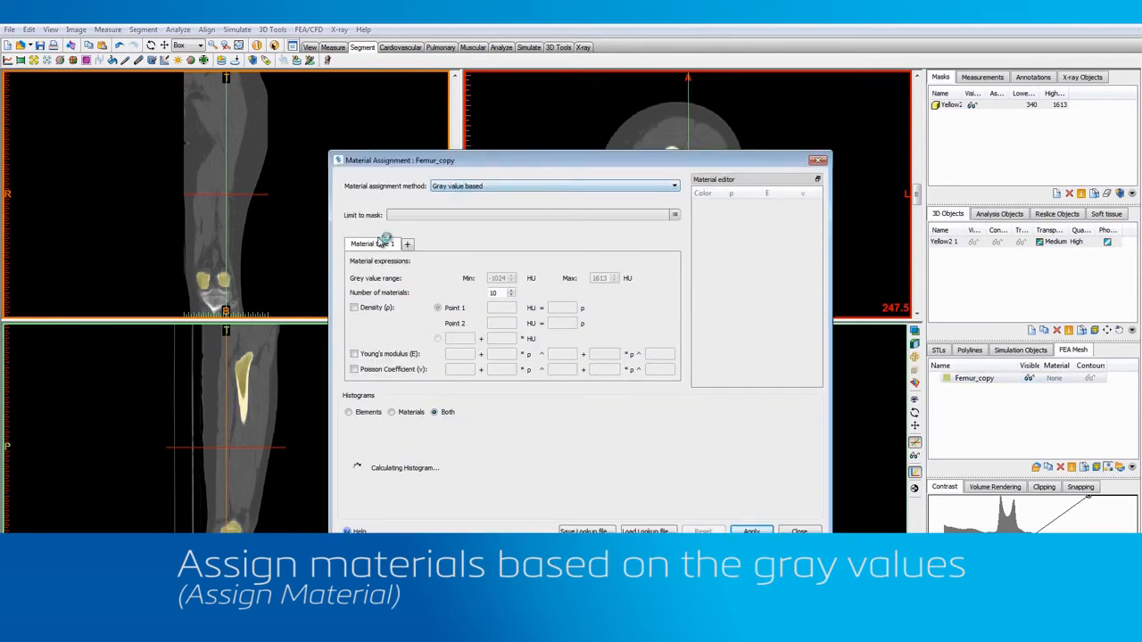
Add a second material type, and give material type 1 one material, a constant density of 50 and a maximum gray value of 100 HU
click(410, 244)
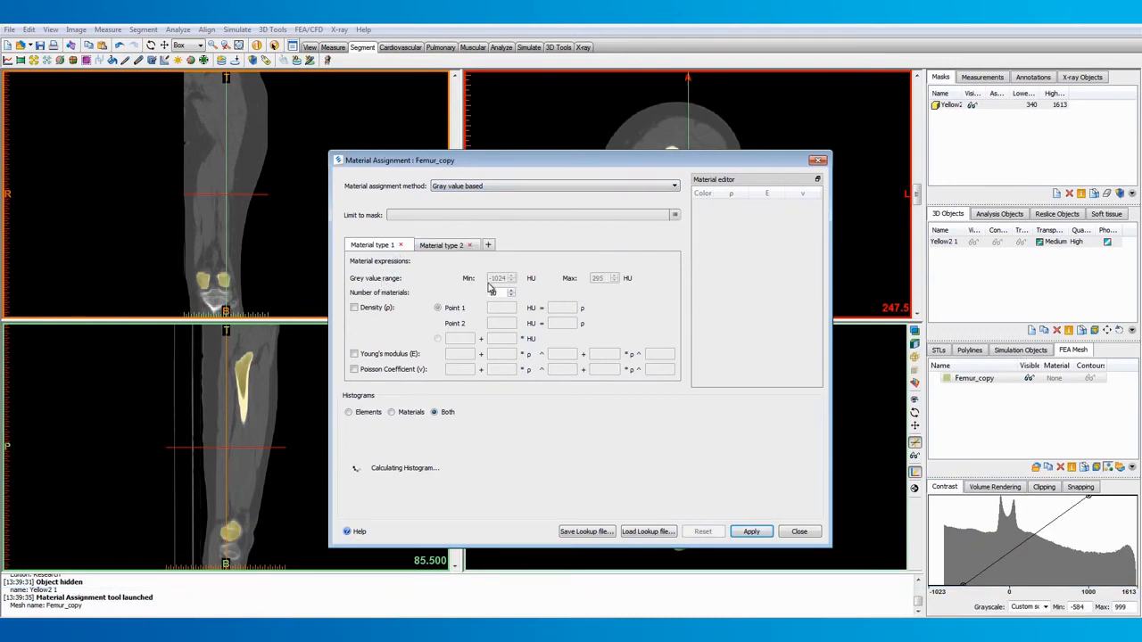
text(1)
click(376, 308)
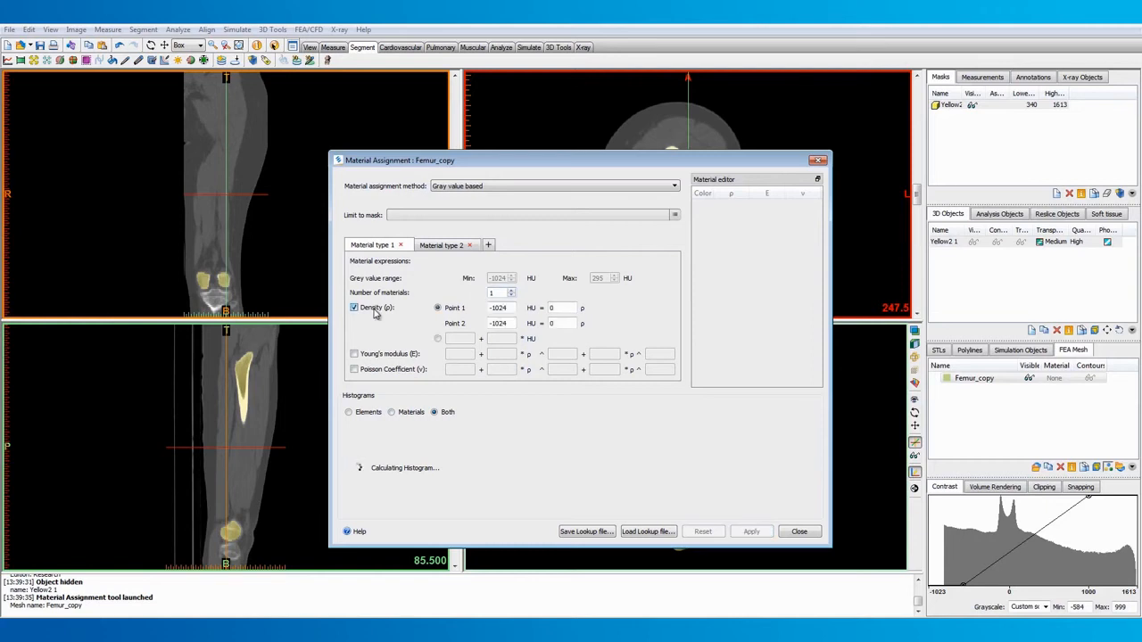
click(437, 339)
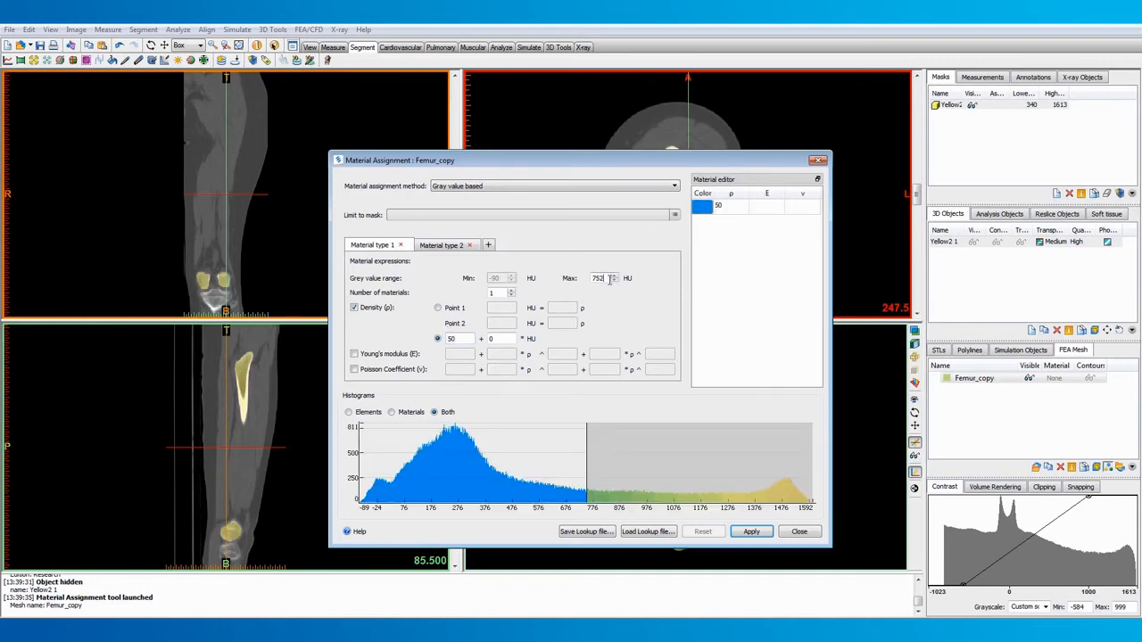
text(100)
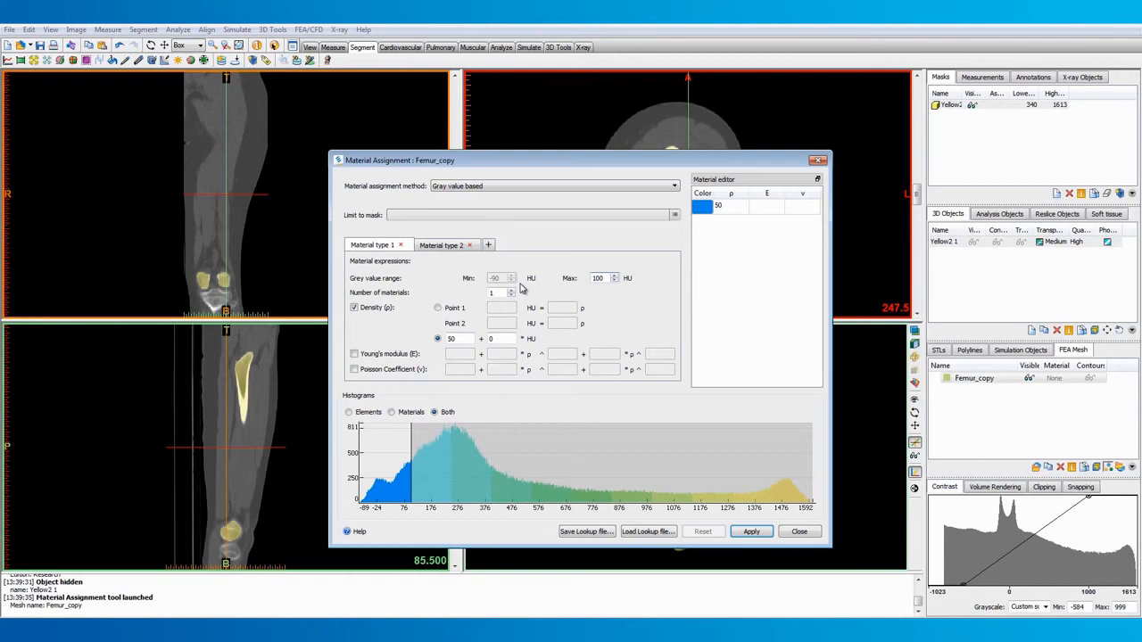
Set material type 1's Young's modulus expression to 0 + 0.004 * ρ^2.01 and its Poisson coefficient to 0.3
click(409, 355)
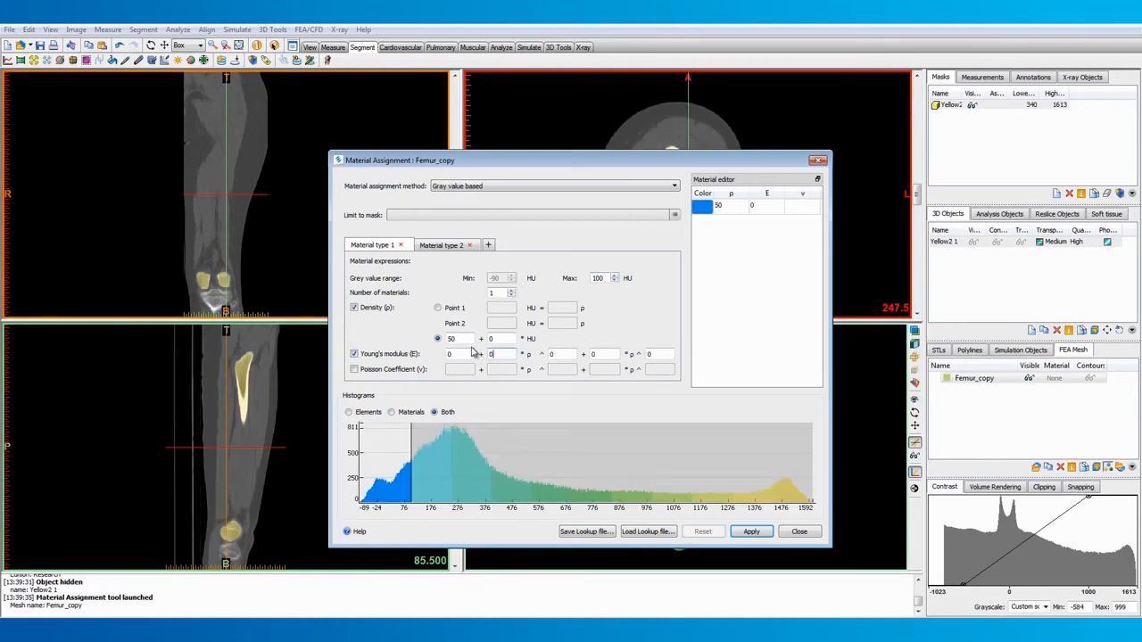
text(04)
text(2)
text(.01)
click(415, 371)
click(457, 372)
text(.3)
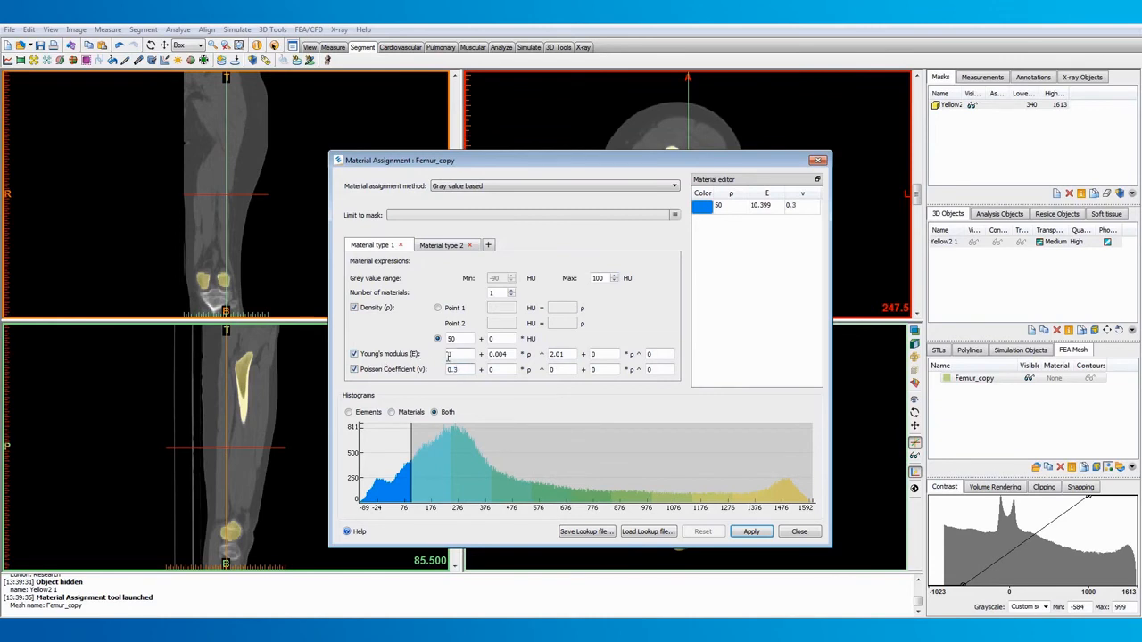
Define material type 2's density through two points: 100 HU = 50 and 1600 HU = 1900
click(448, 247)
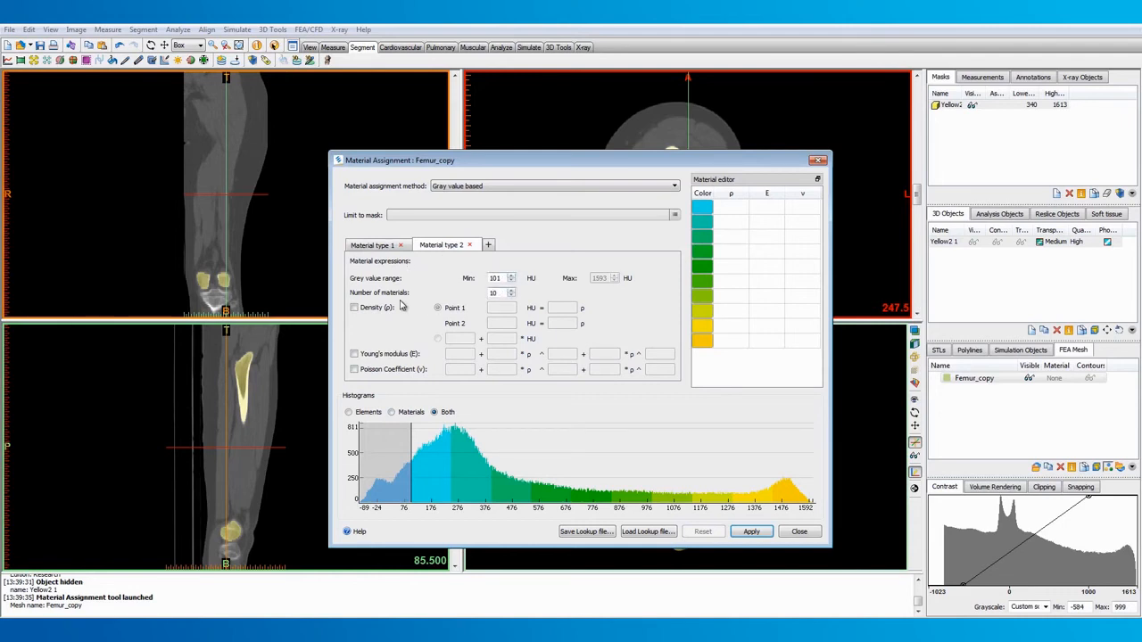
click(374, 309)
double_click(497, 308)
text(100)
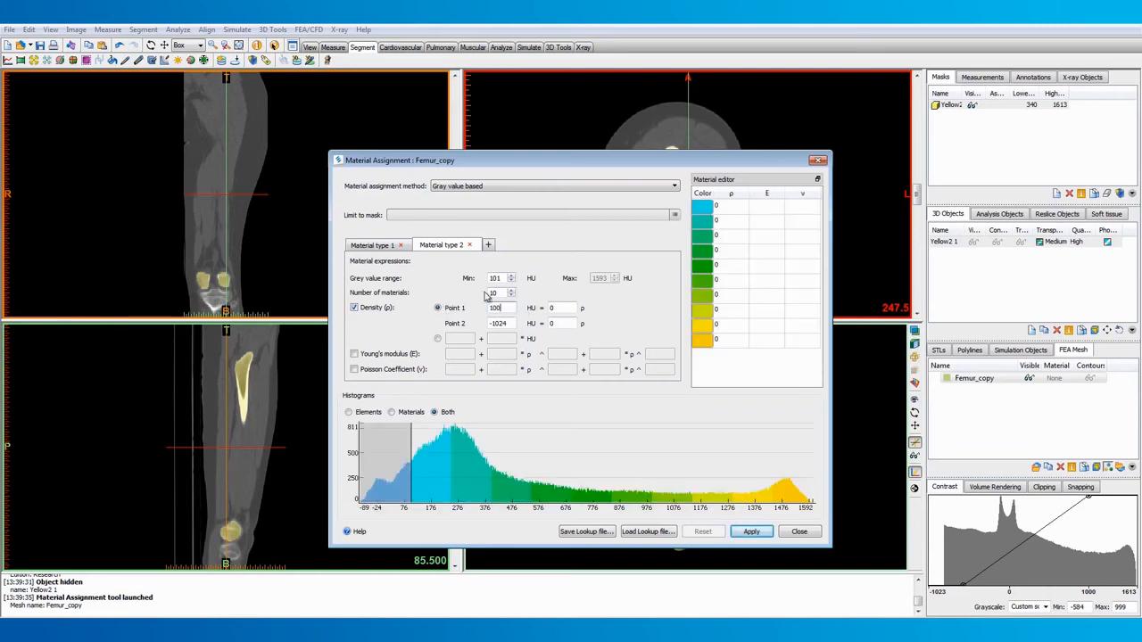
double_click(551, 308)
text(50)
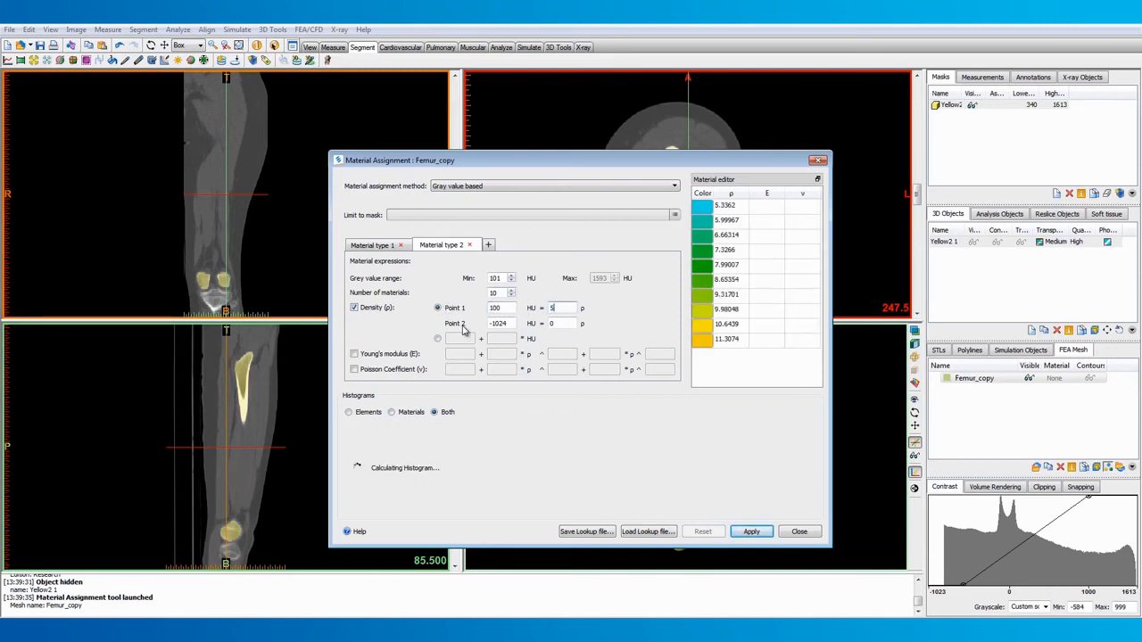
double_click(512, 325)
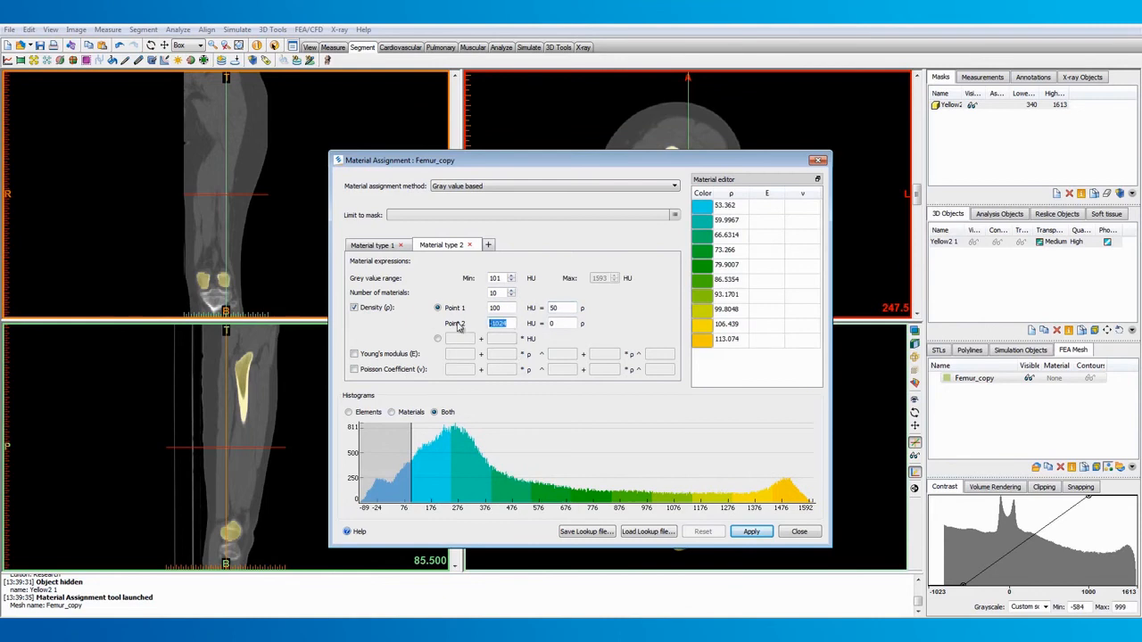
text(1600)
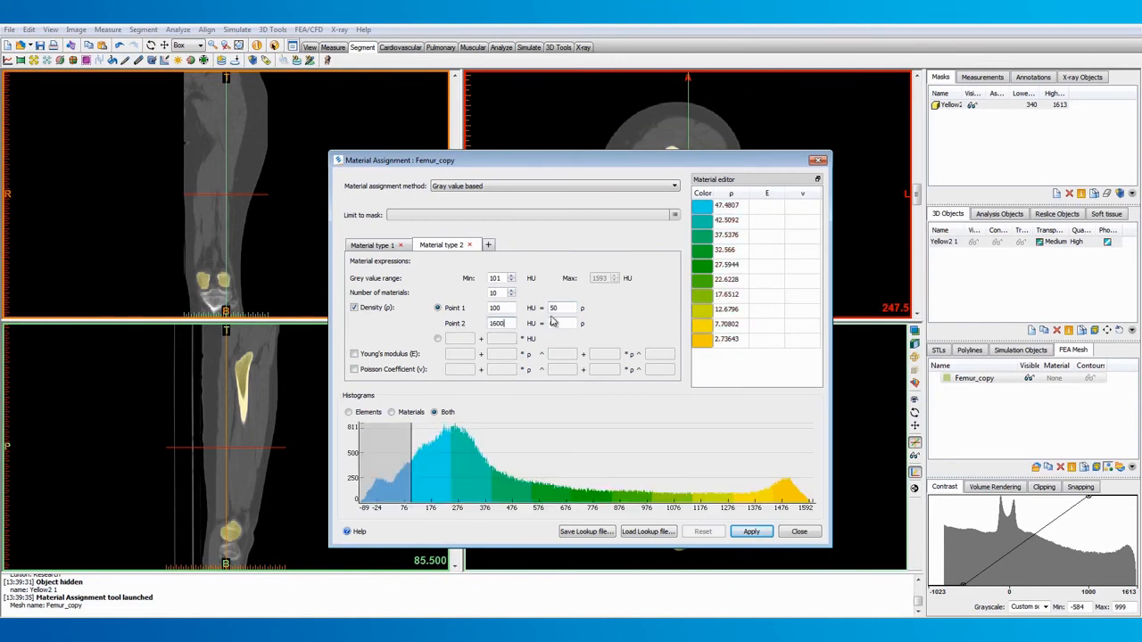
double_click(561, 323)
text(1900)
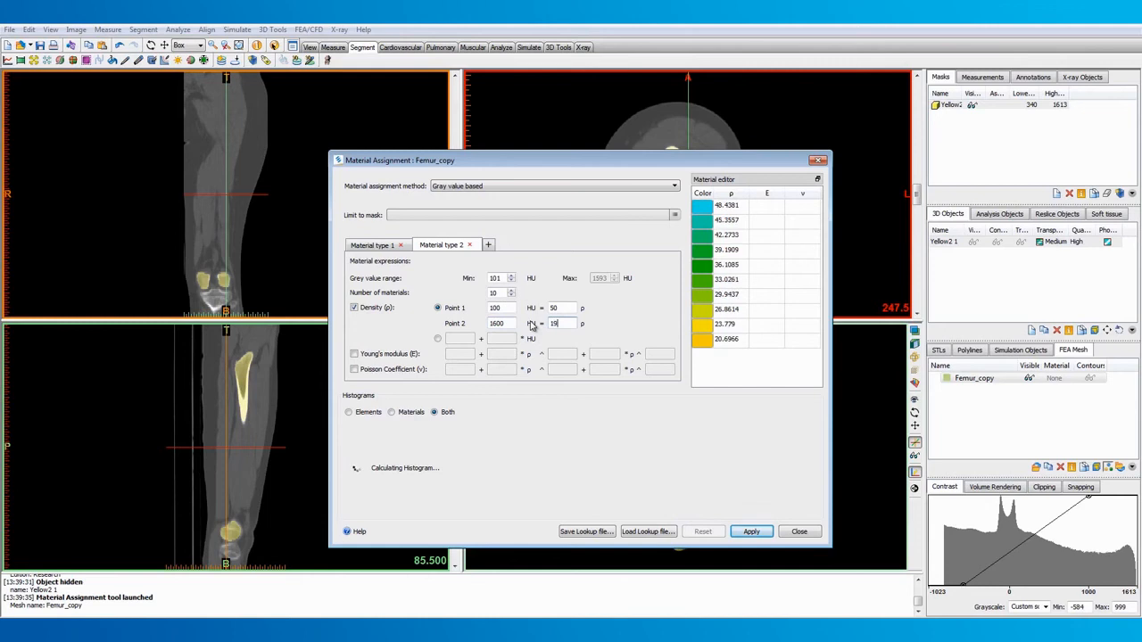
Set material type 2's Young's modulus to 0.004 * ρ^2.01 and Poisson coefficient to 0.3, and apply the material assignment
click(408, 355)
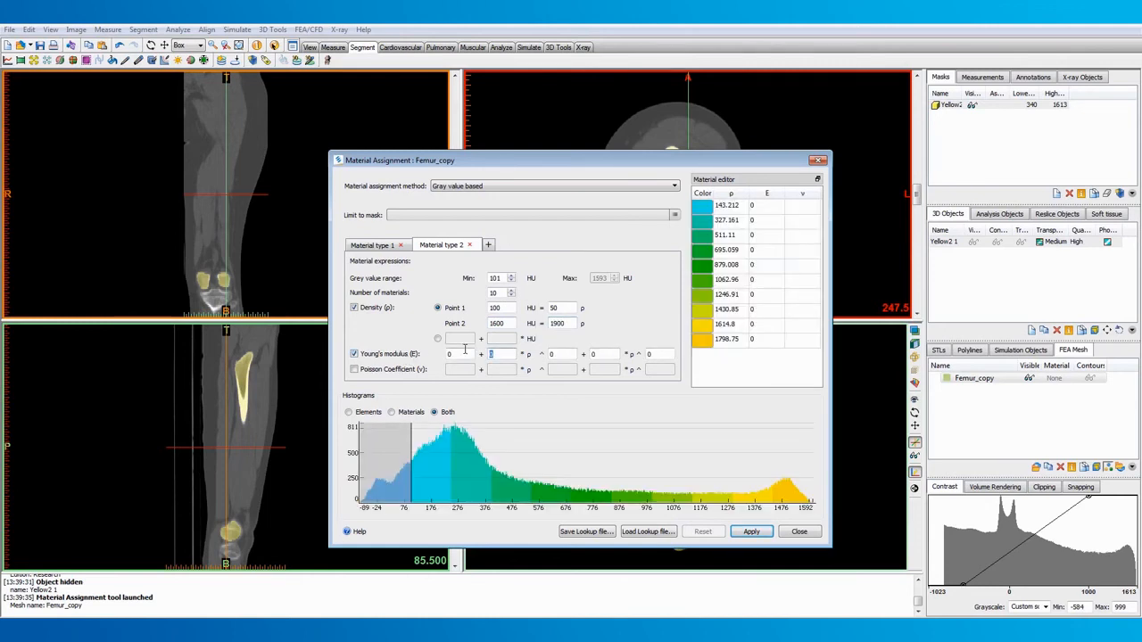
text(0.004)
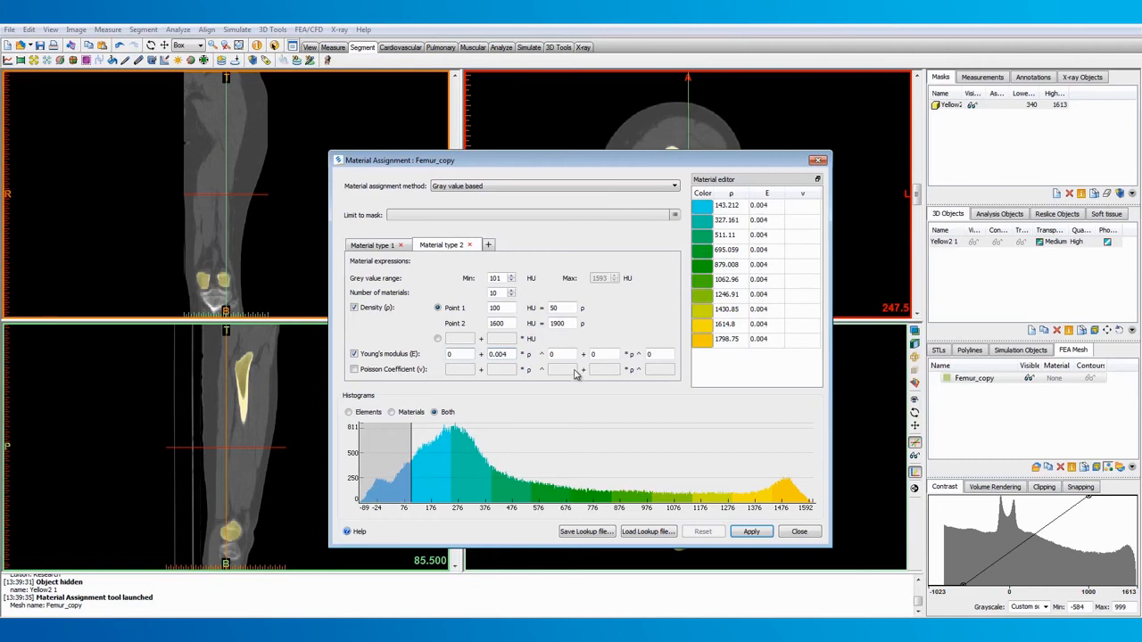
text(2.01)
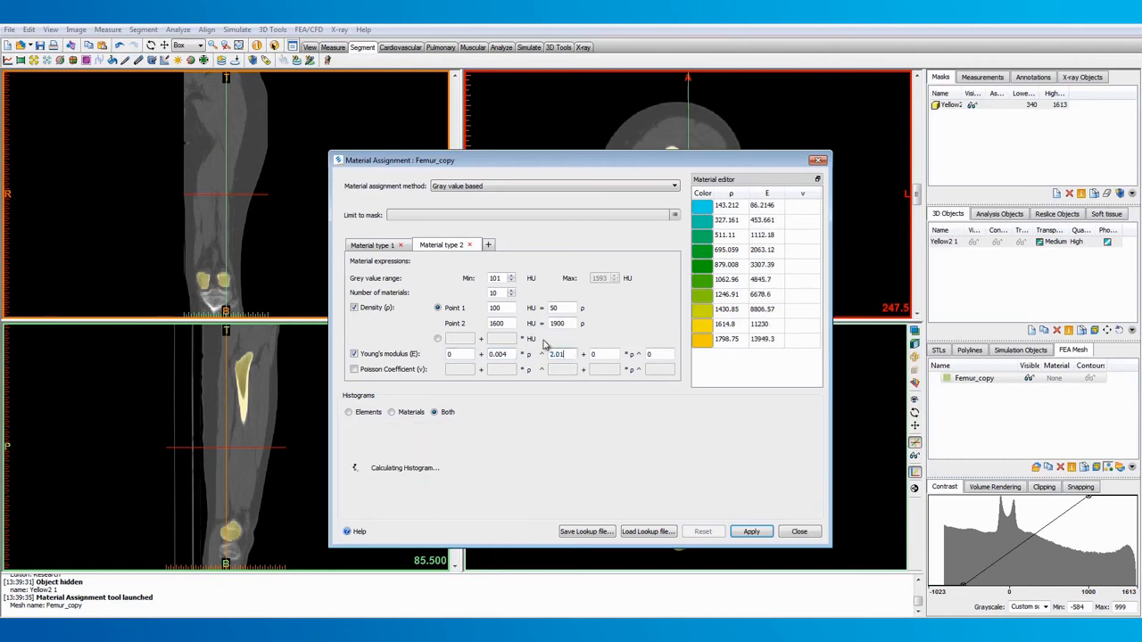
click(396, 371)
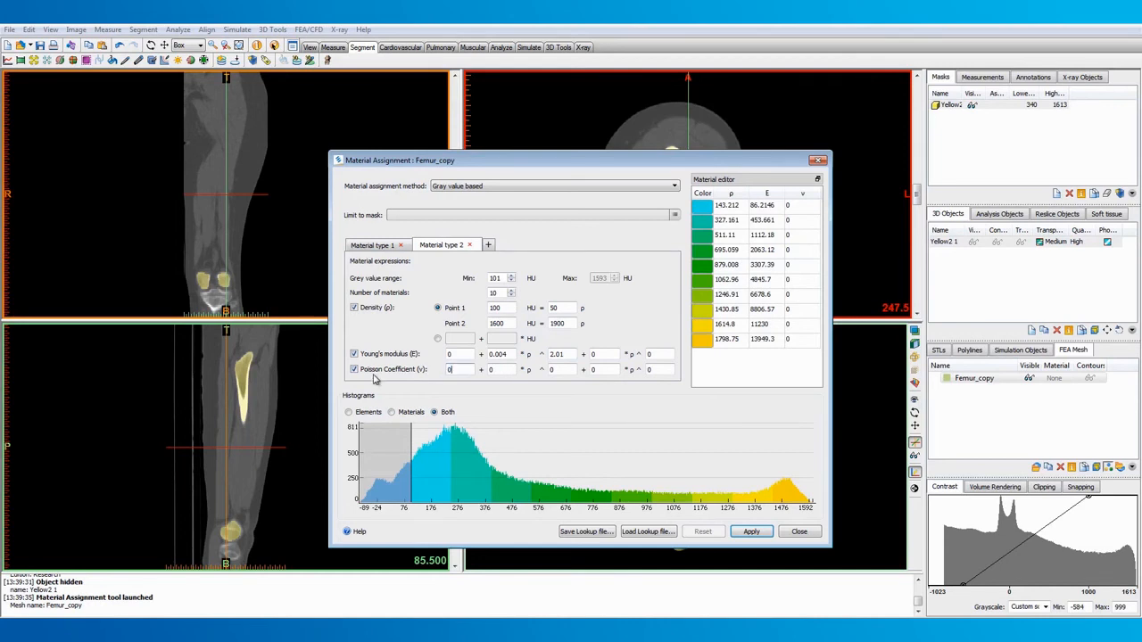
text(.3)
click(752, 533)
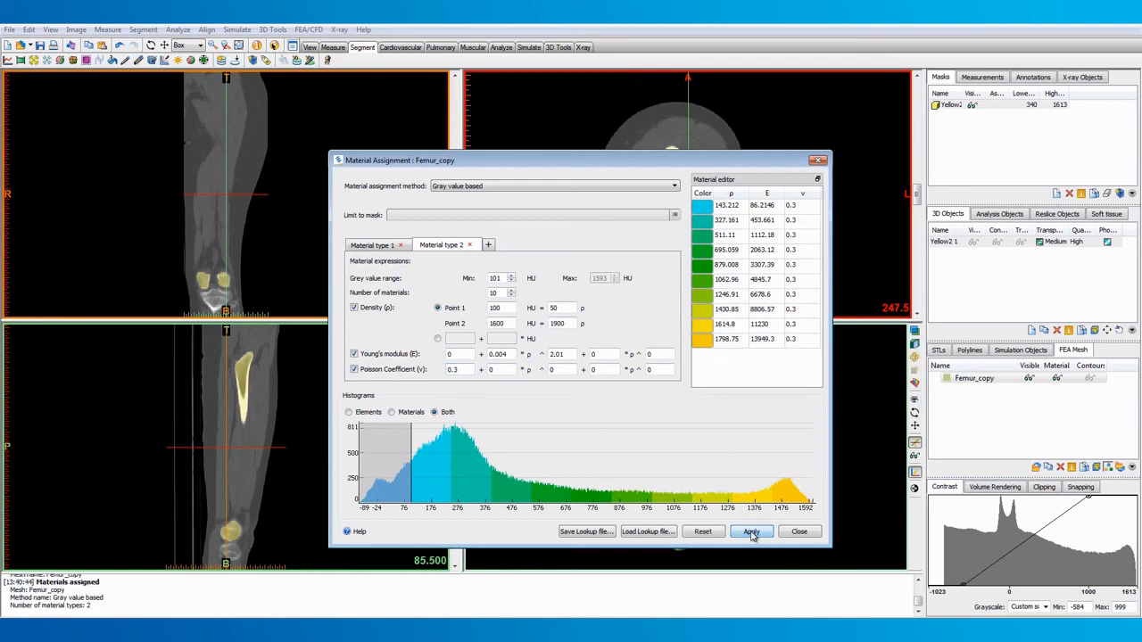
click(799, 531)
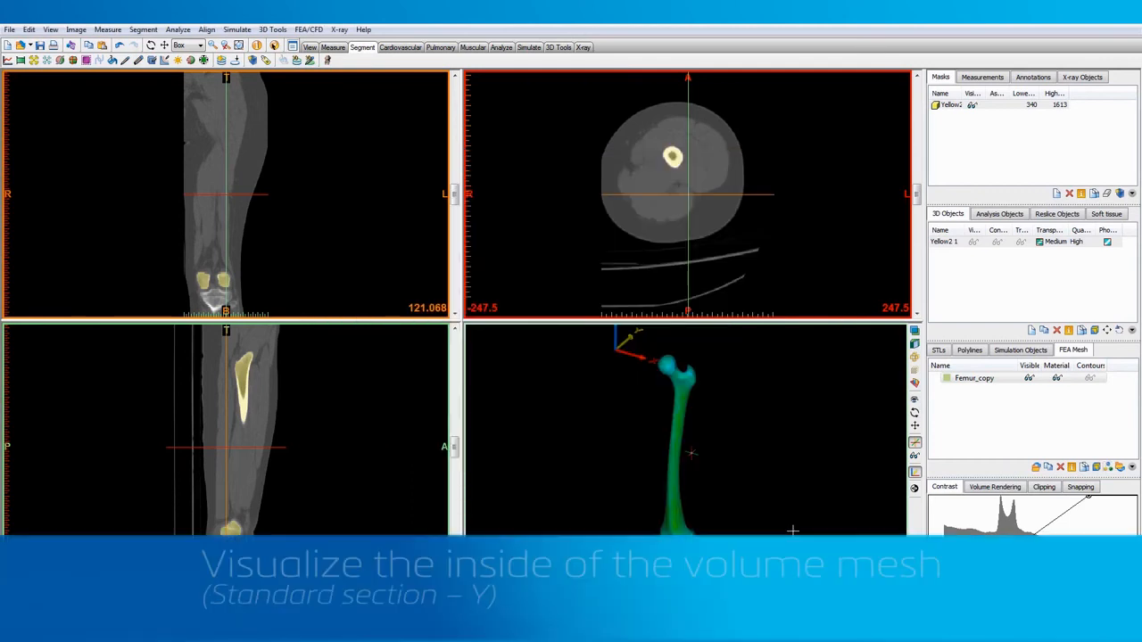
Enable clipping in the 3D view with the coronal plane active instead of the axial one, and set its texturing to None
click(915, 345)
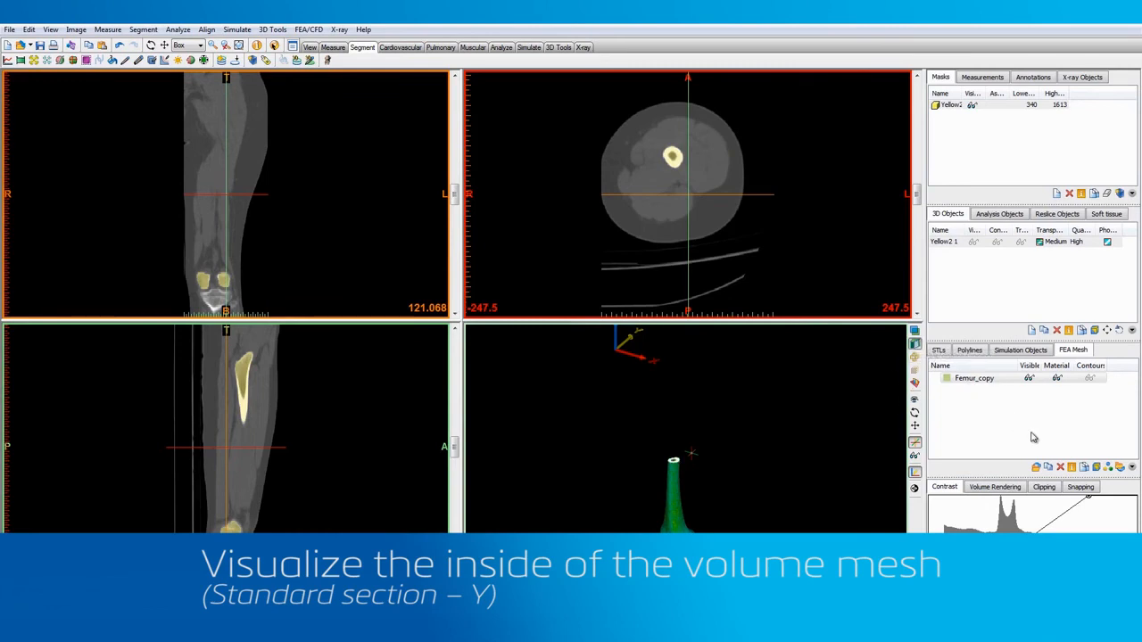
click(1044, 488)
click(935, 516)
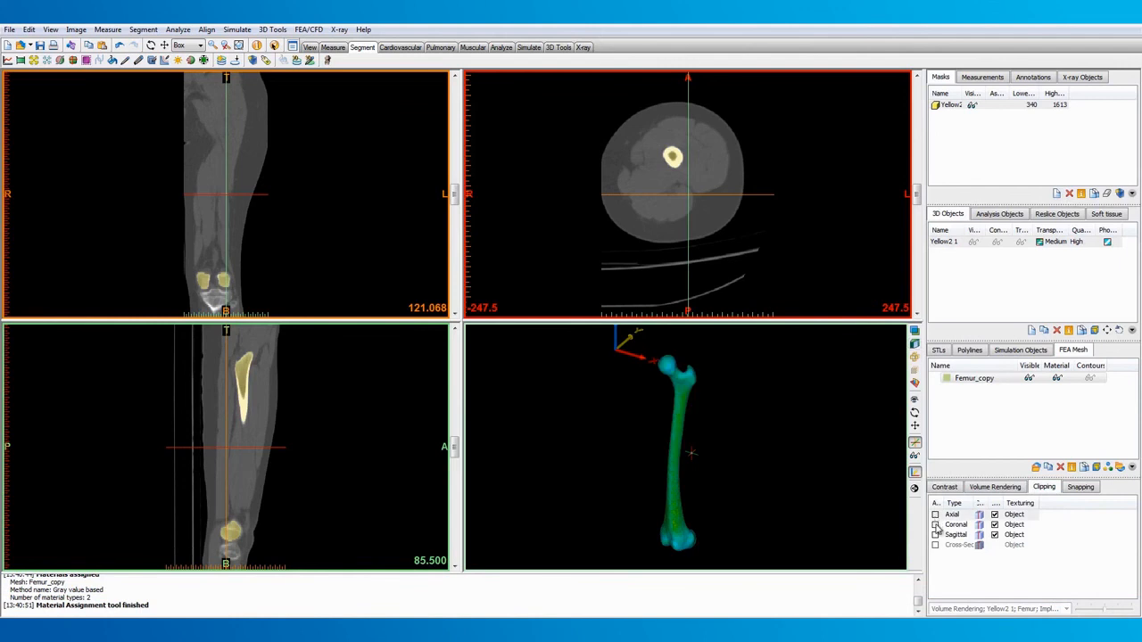
click(936, 526)
click(1014, 526)
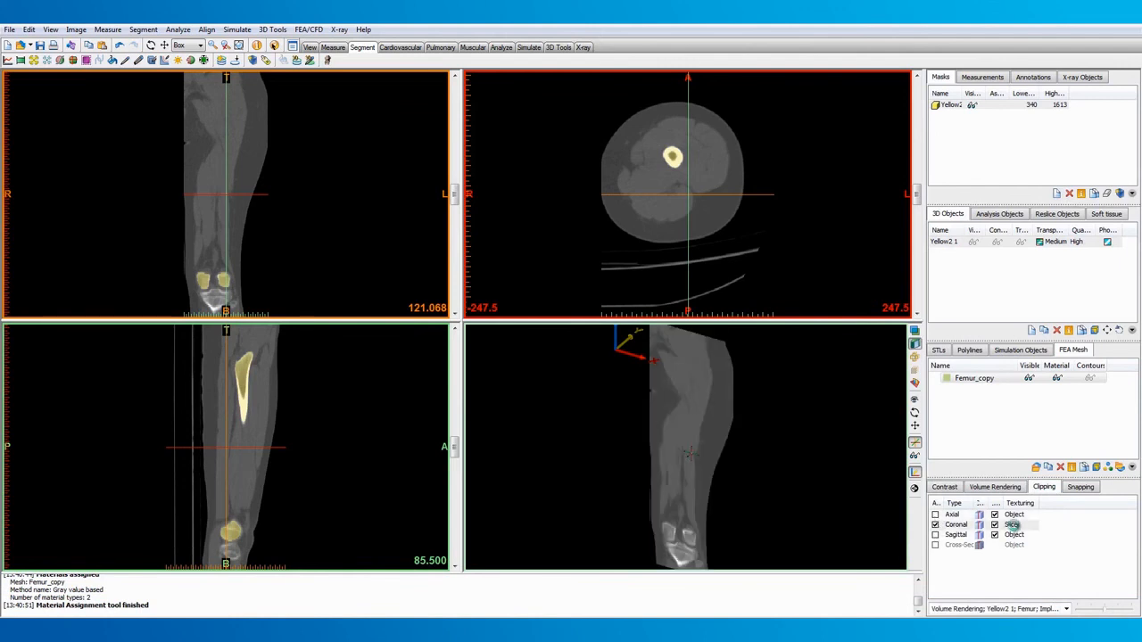
click(1013, 525)
Examine the material distribution inside the femur with the coronal slice at about 155.27, and disable the clipping
scroll(300, 211, up, 10)
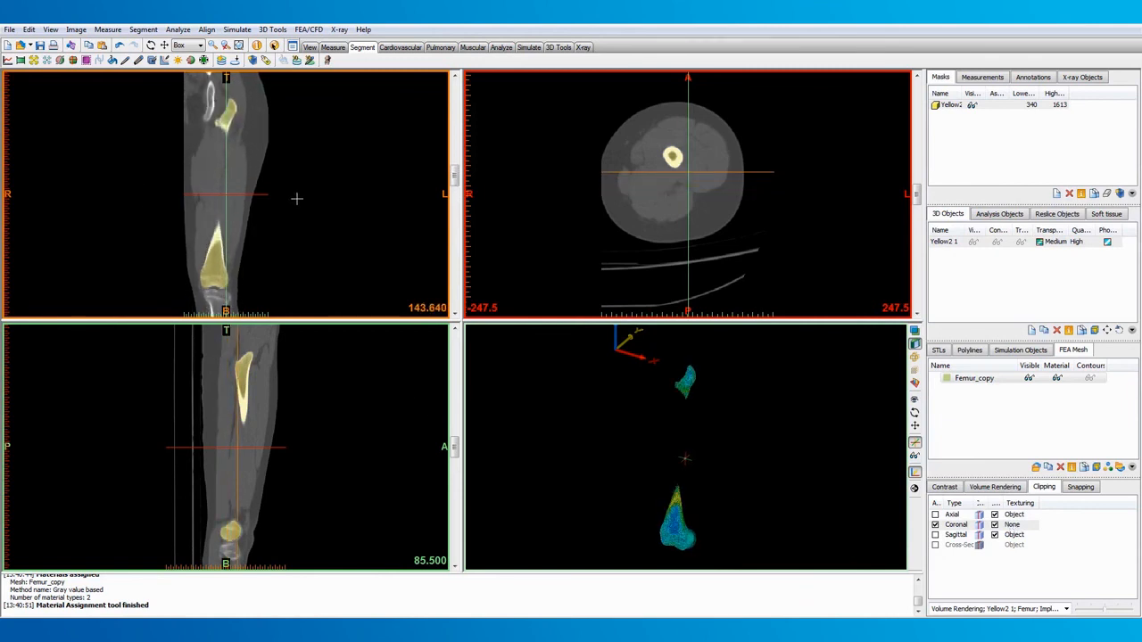
scroll(297, 199, up, 5)
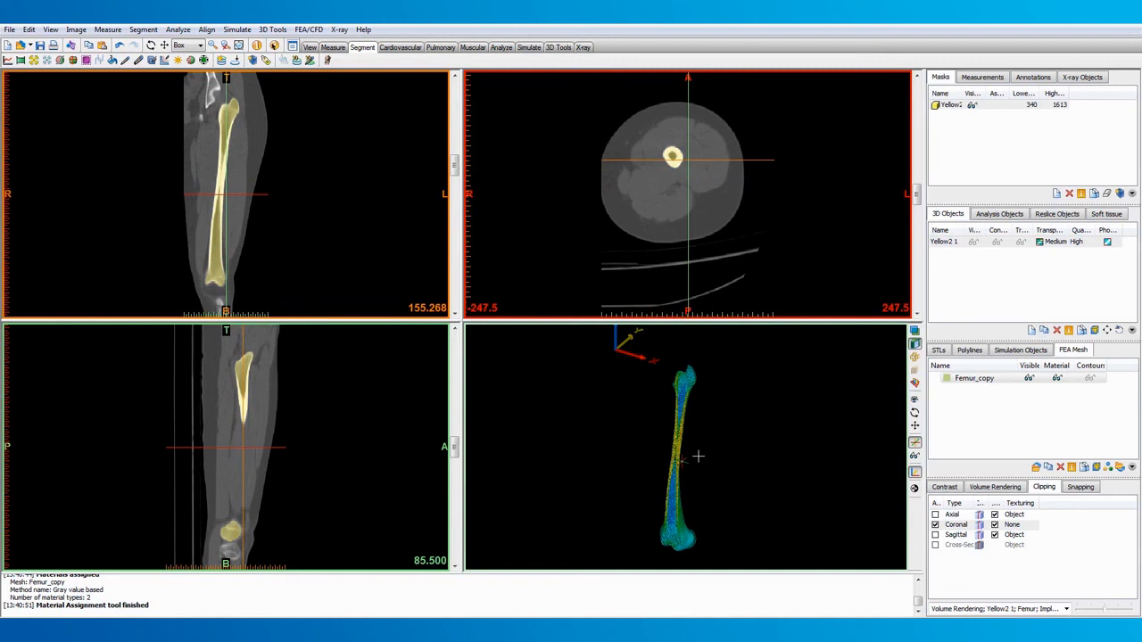
scroll(683, 455, up, 5)
right_drag(684, 459, 739, 408)
right_drag(710, 445, 700, 455)
scroll(705, 452, down, 5)
click(915, 344)
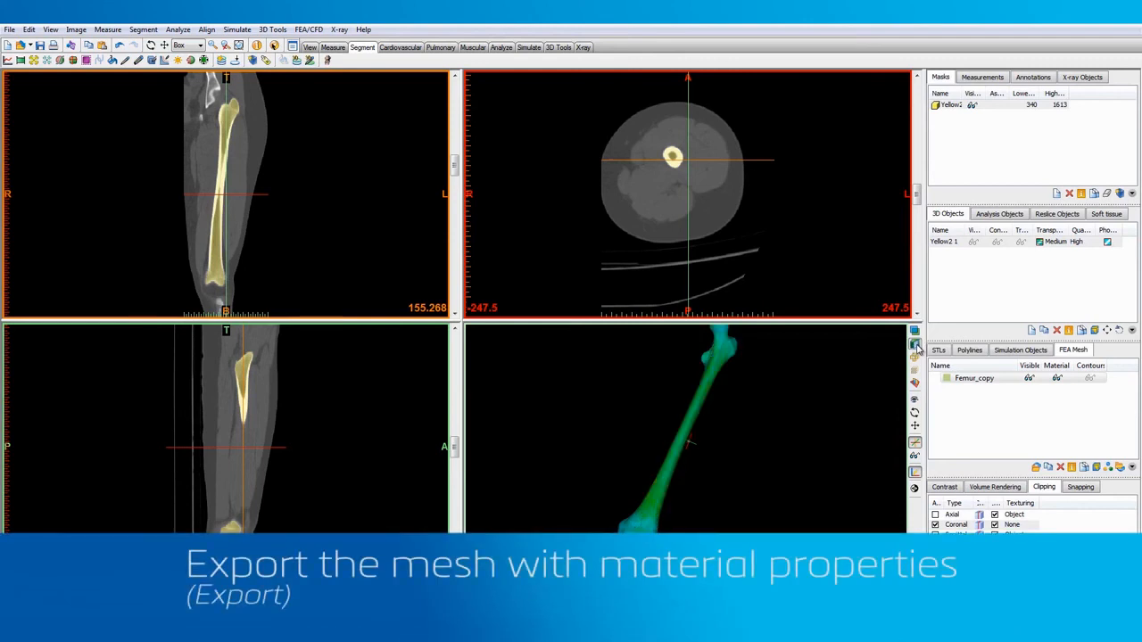
Open the list of export formats for exporting the mesh with its material properties
click(9, 30)
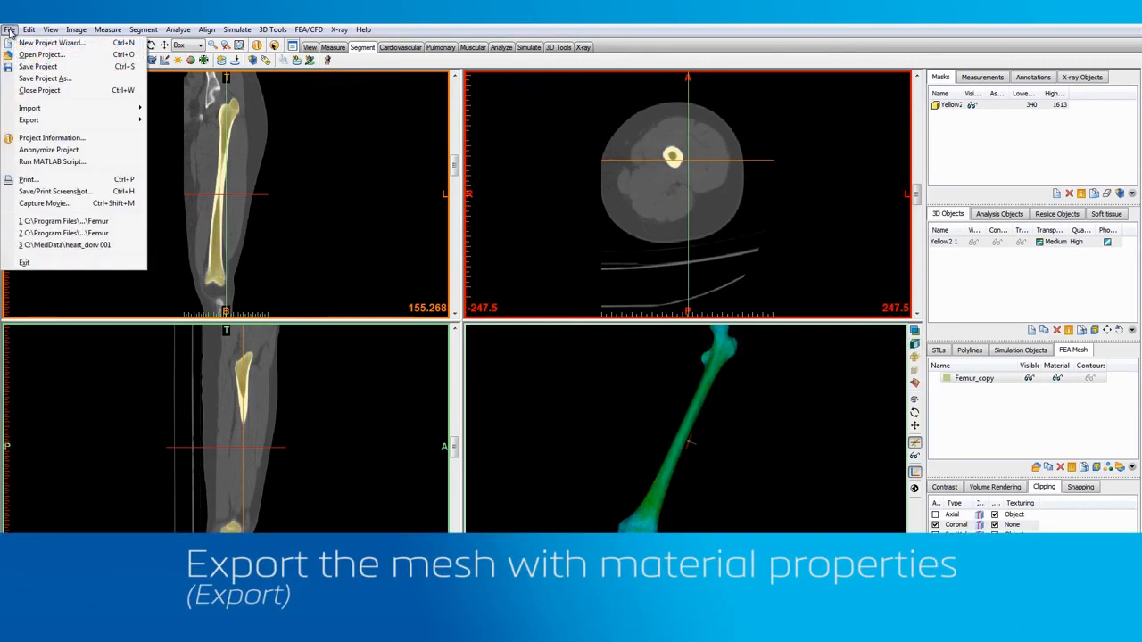
mouse_move(41, 120)
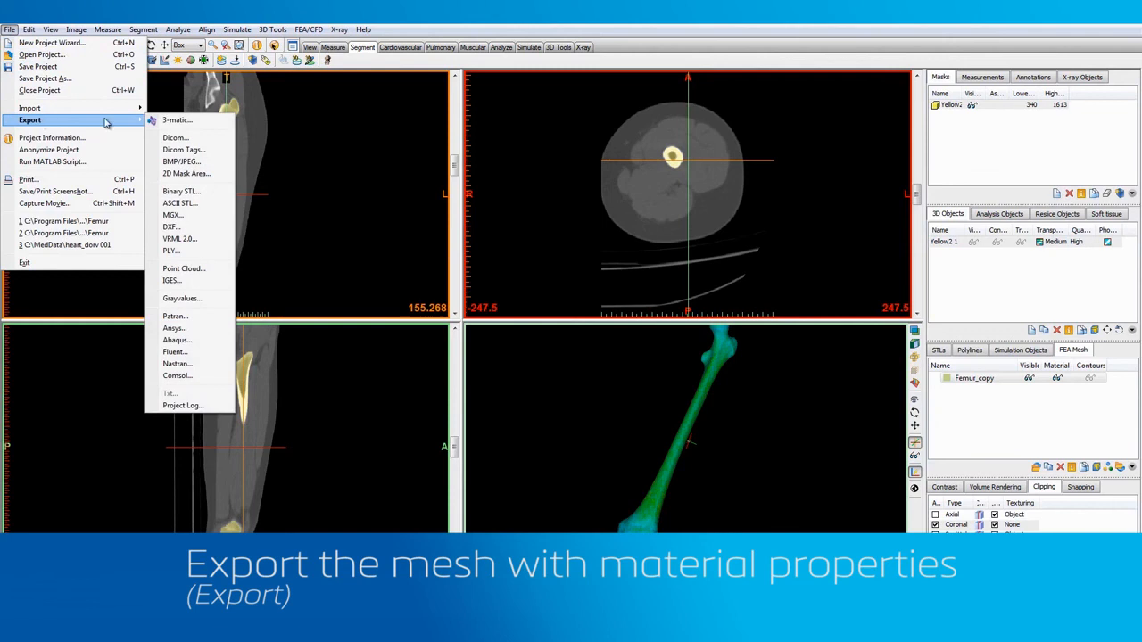